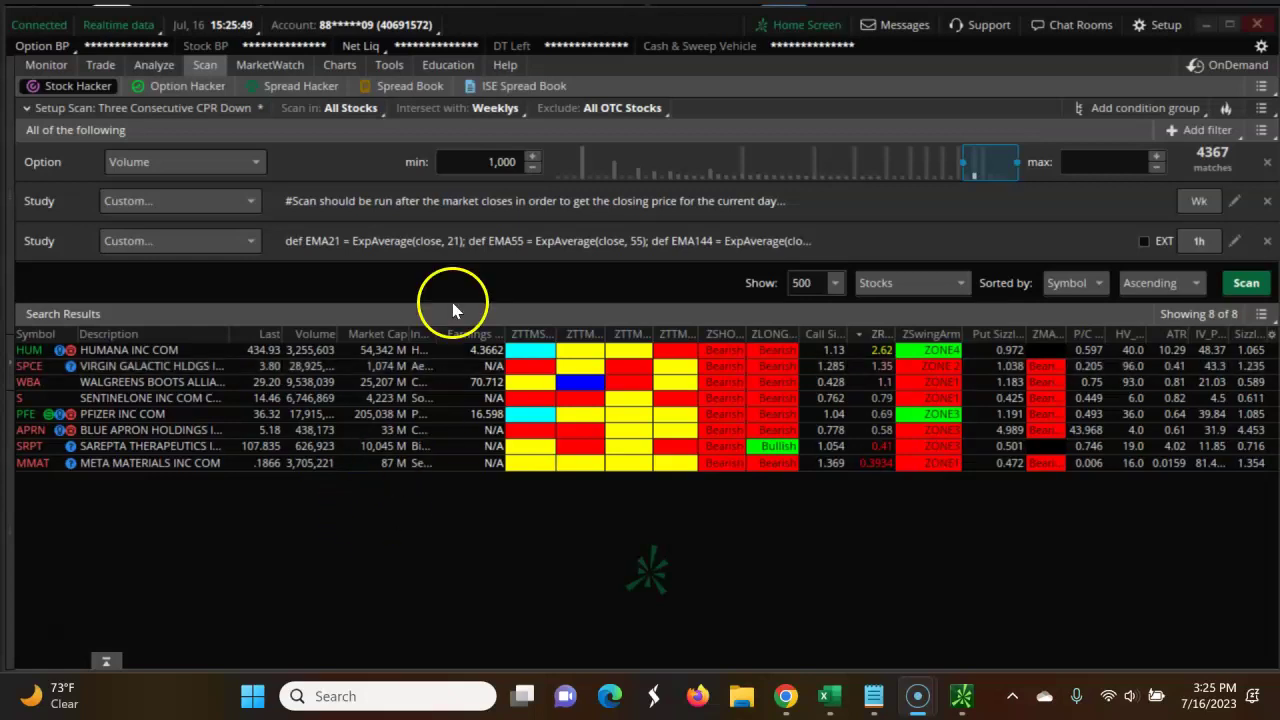
- Edit the scan's minimum volume filter, select Humana, and chart HUM
left_click(510, 162)
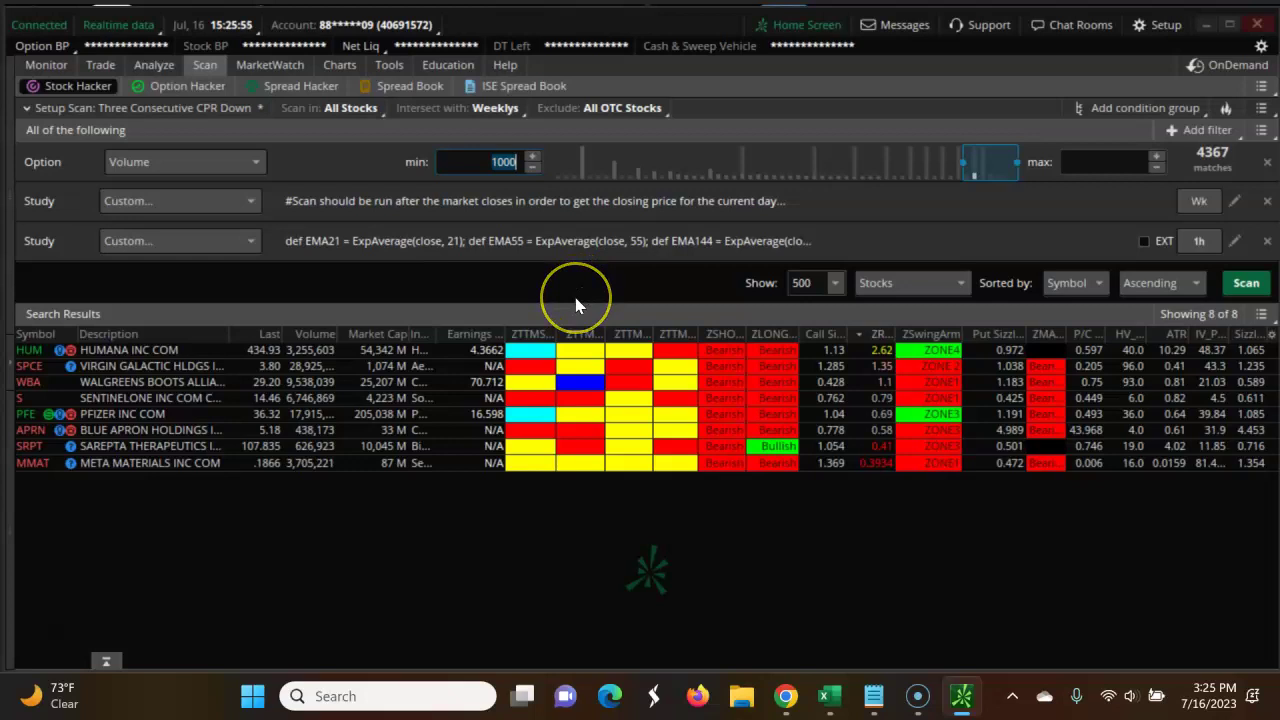
left_click(220, 349)
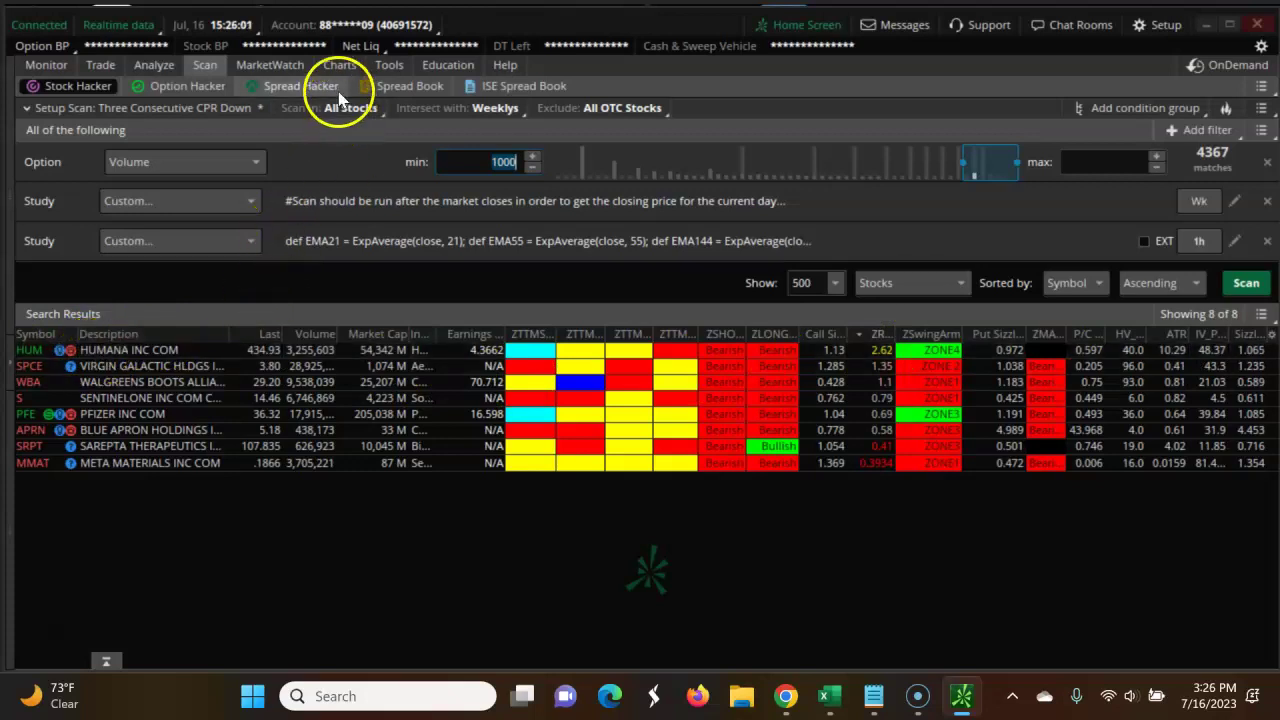
left_click(342, 66)
left_click(32, 109)
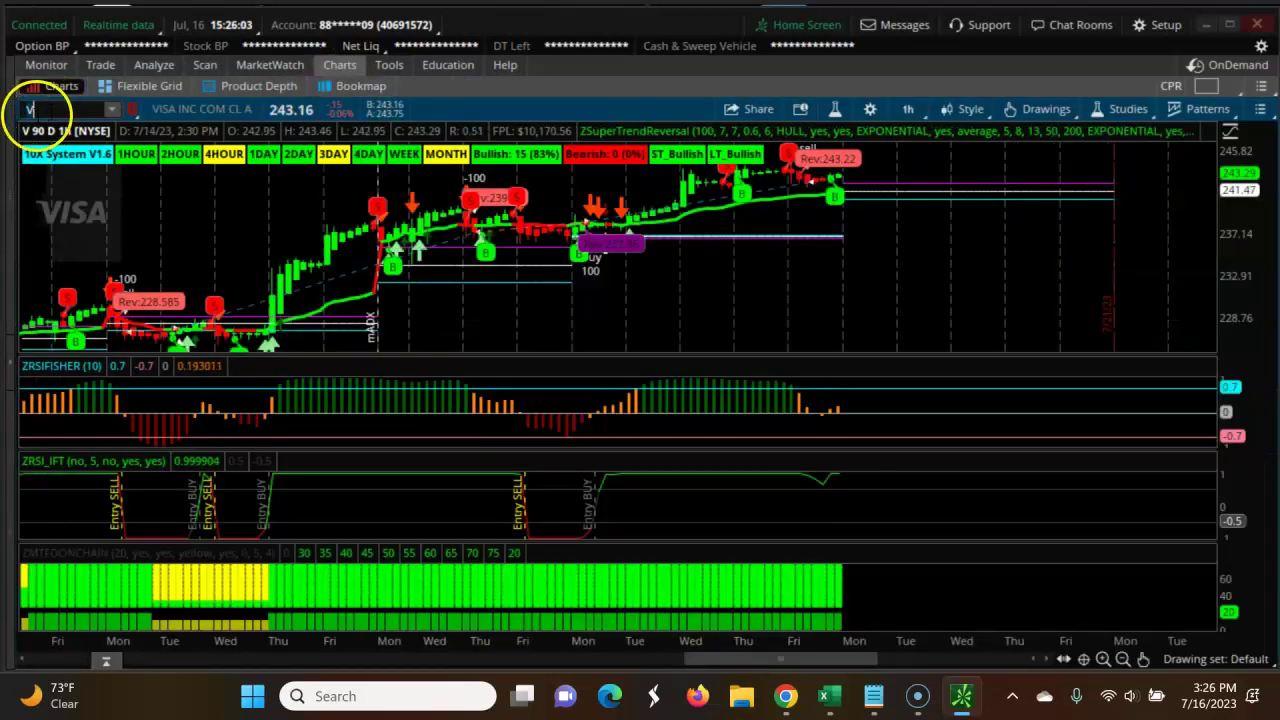
type("H")
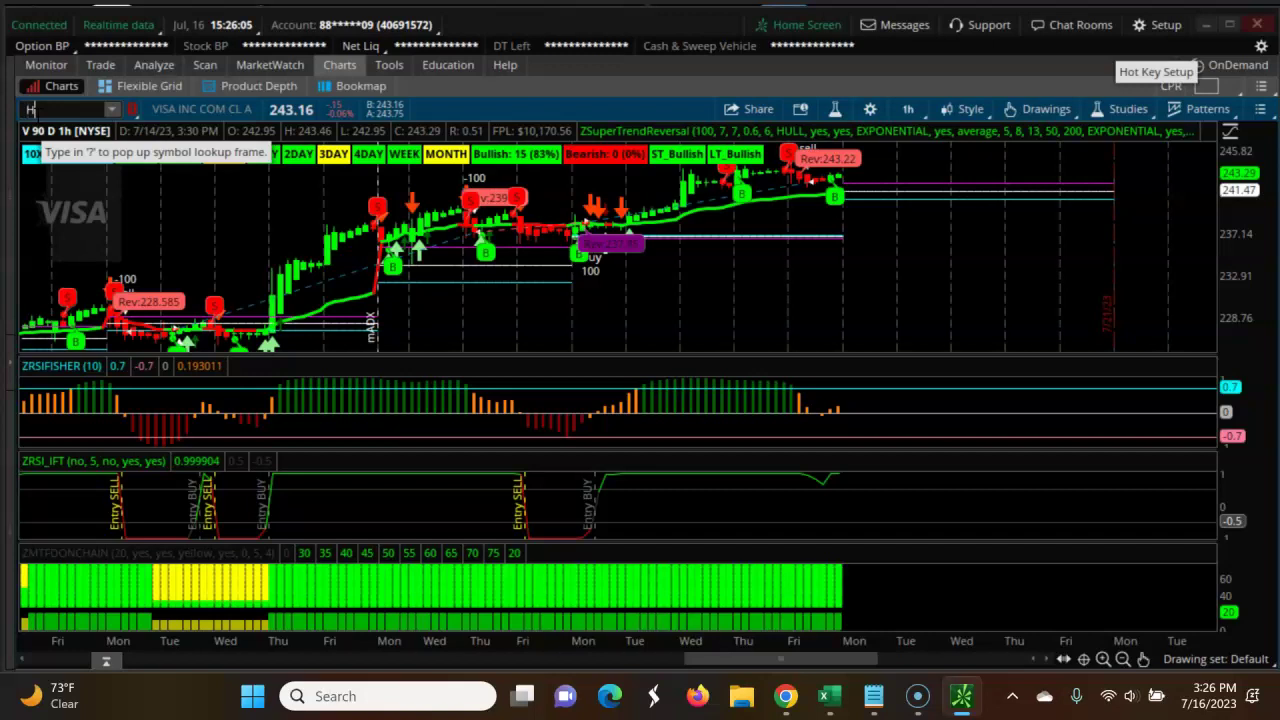
type("UM")
key("Return")
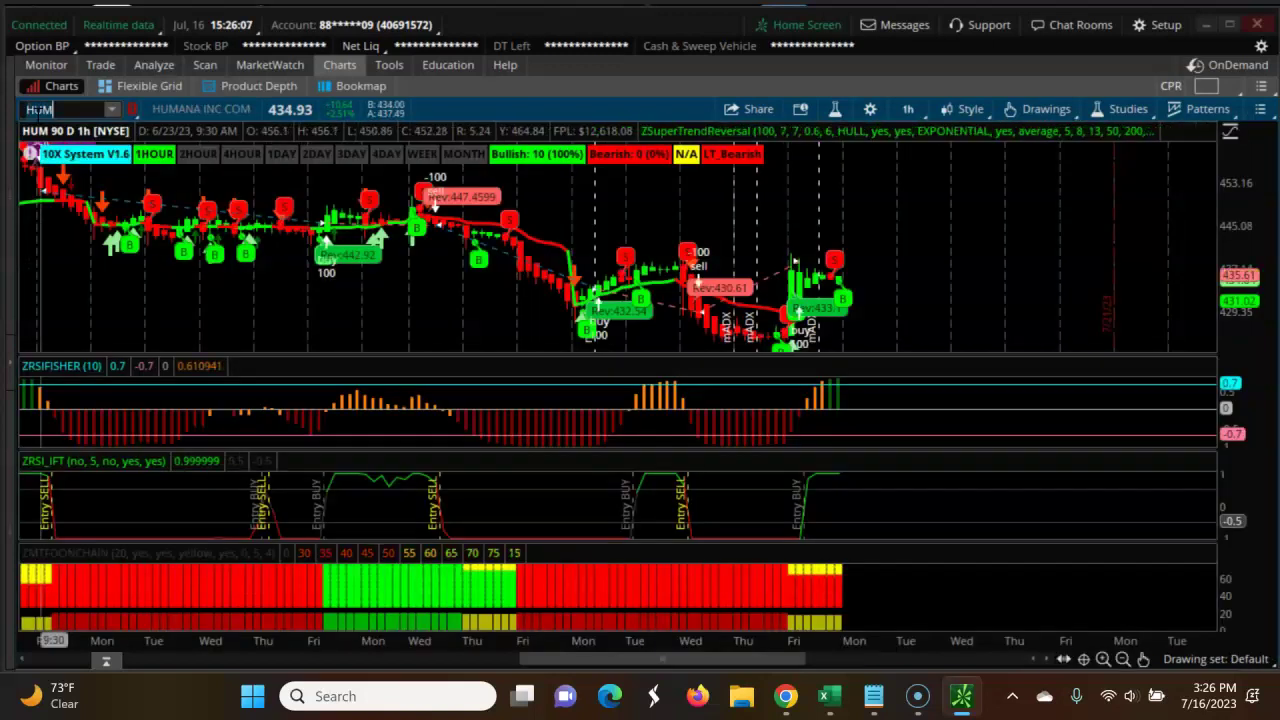
- Show Humana's weekly CustomCPR levels, then switch the chart to the XLV healthcare ETF
left_click(631, 278)
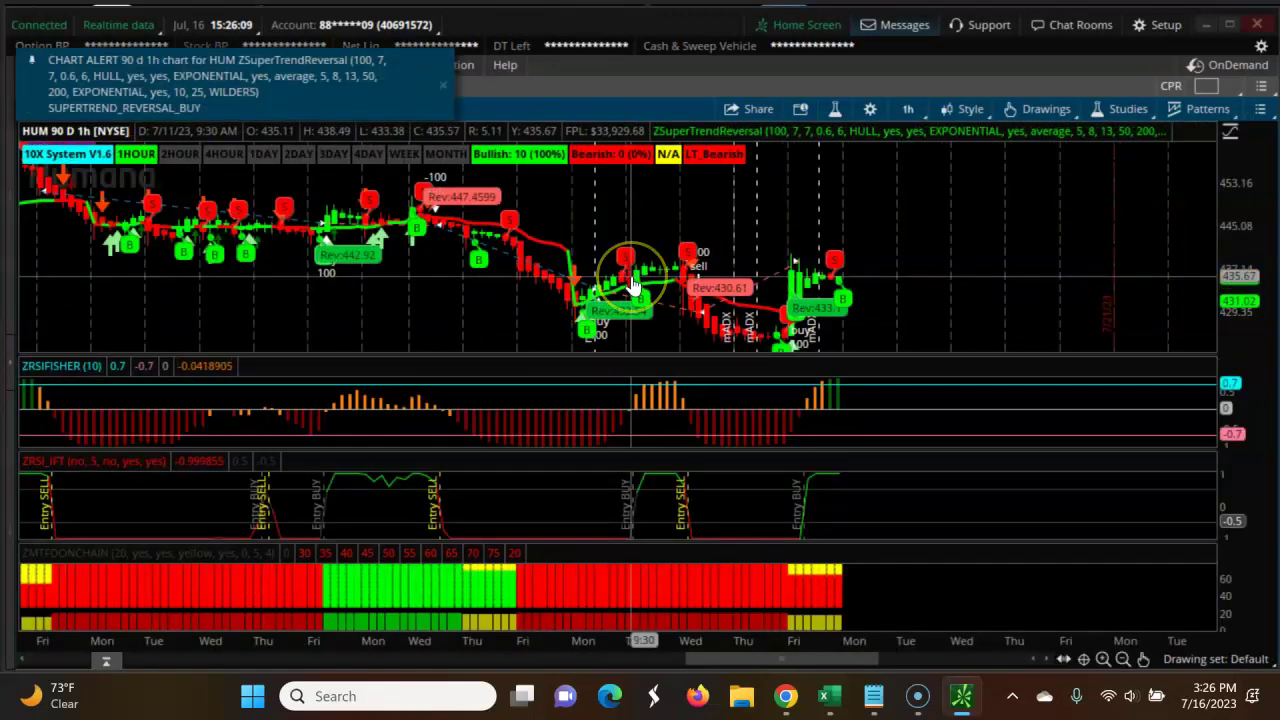
left_click(743, 286)
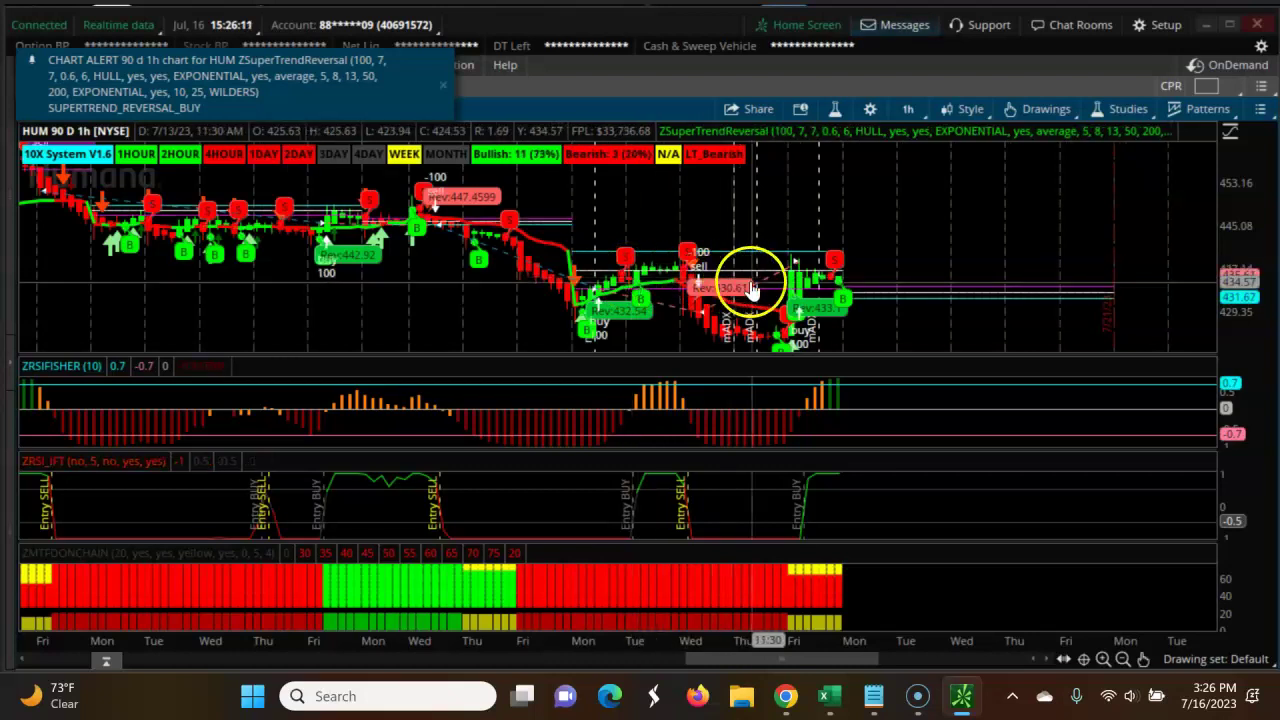
left_click(860, 155)
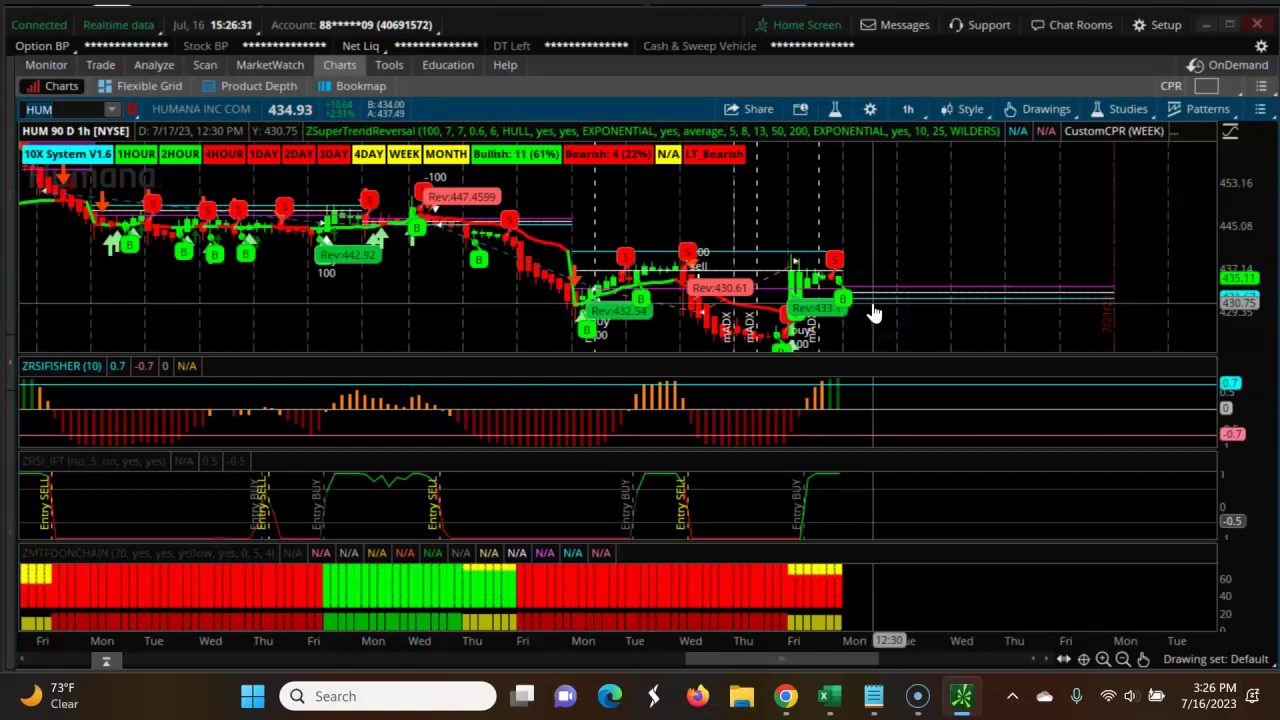
left_click_drag(886, 300, 922, 296)
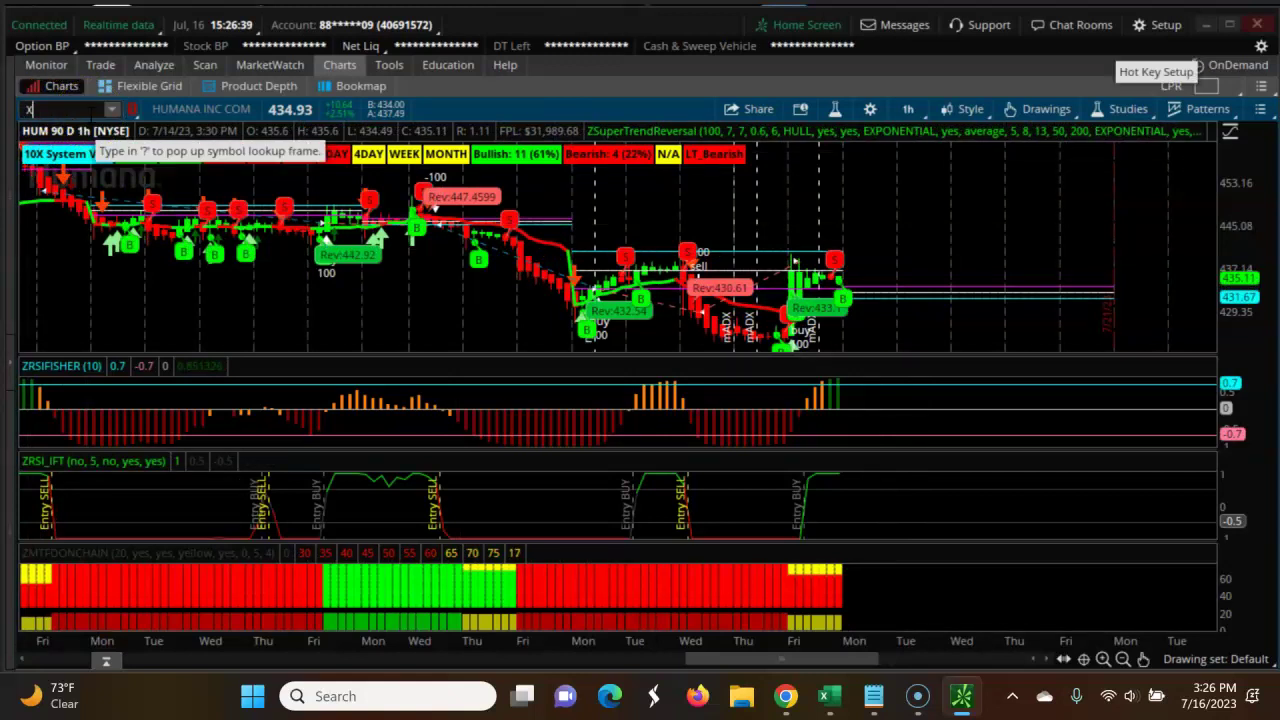
left_click(64, 124)
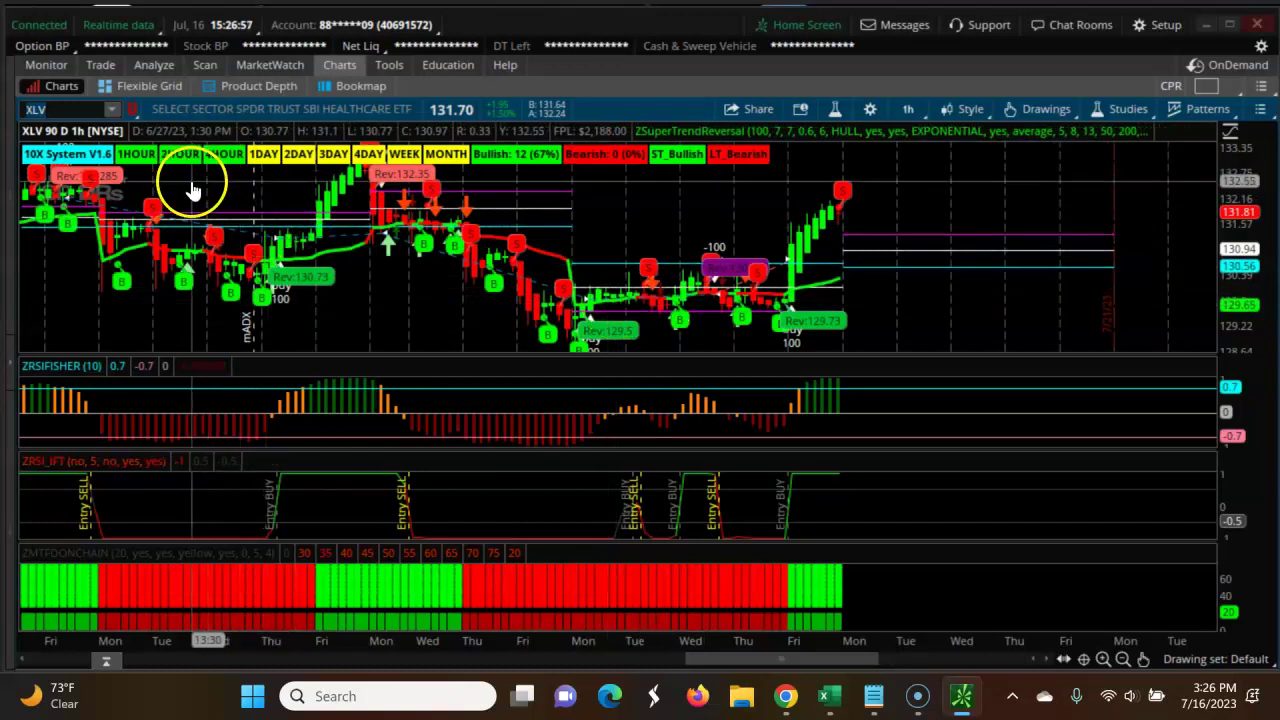
- Select Virgin Galactic in the scan results, then chart Walgreens (WBA)
left_click(205, 65)
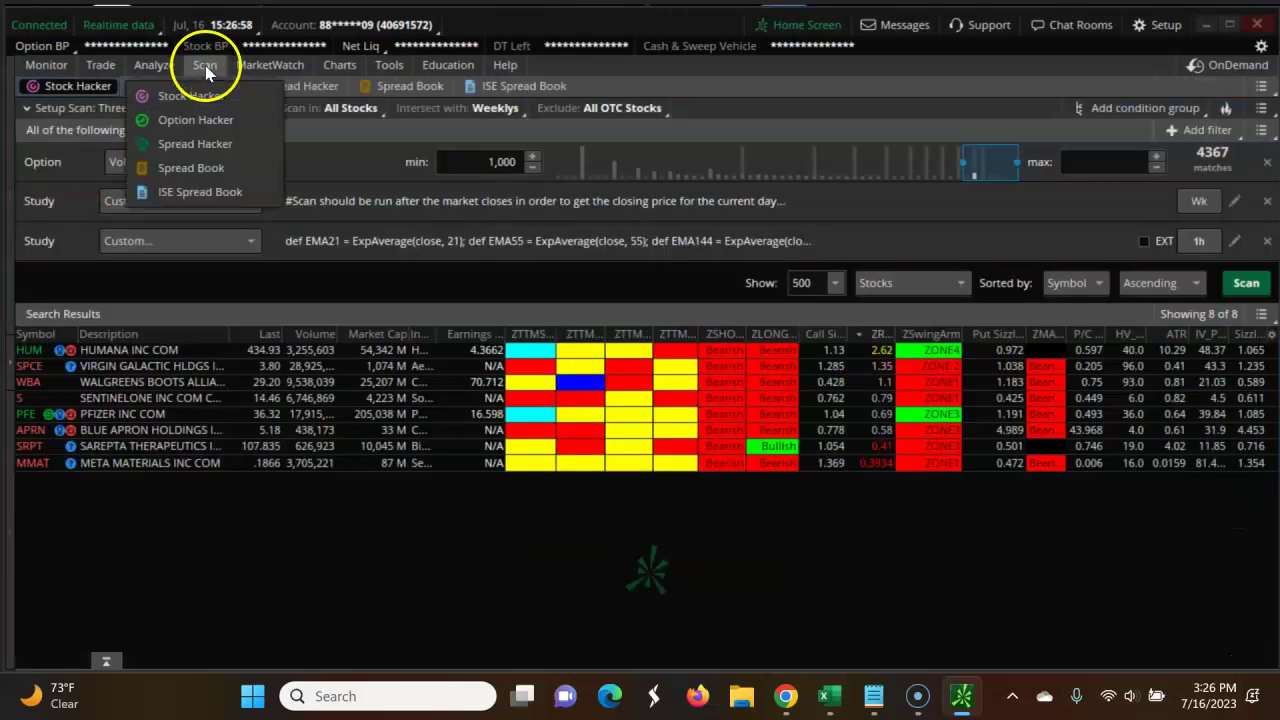
left_click(122, 366)
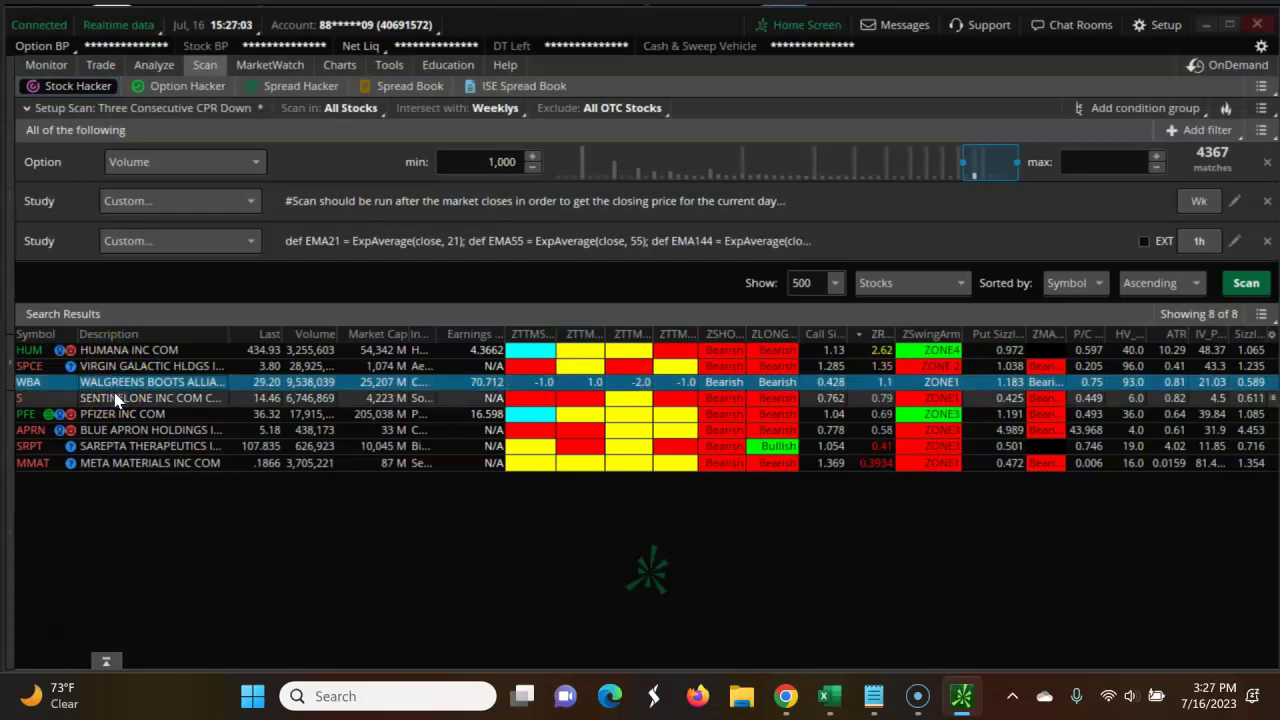
left_click(327, 64)
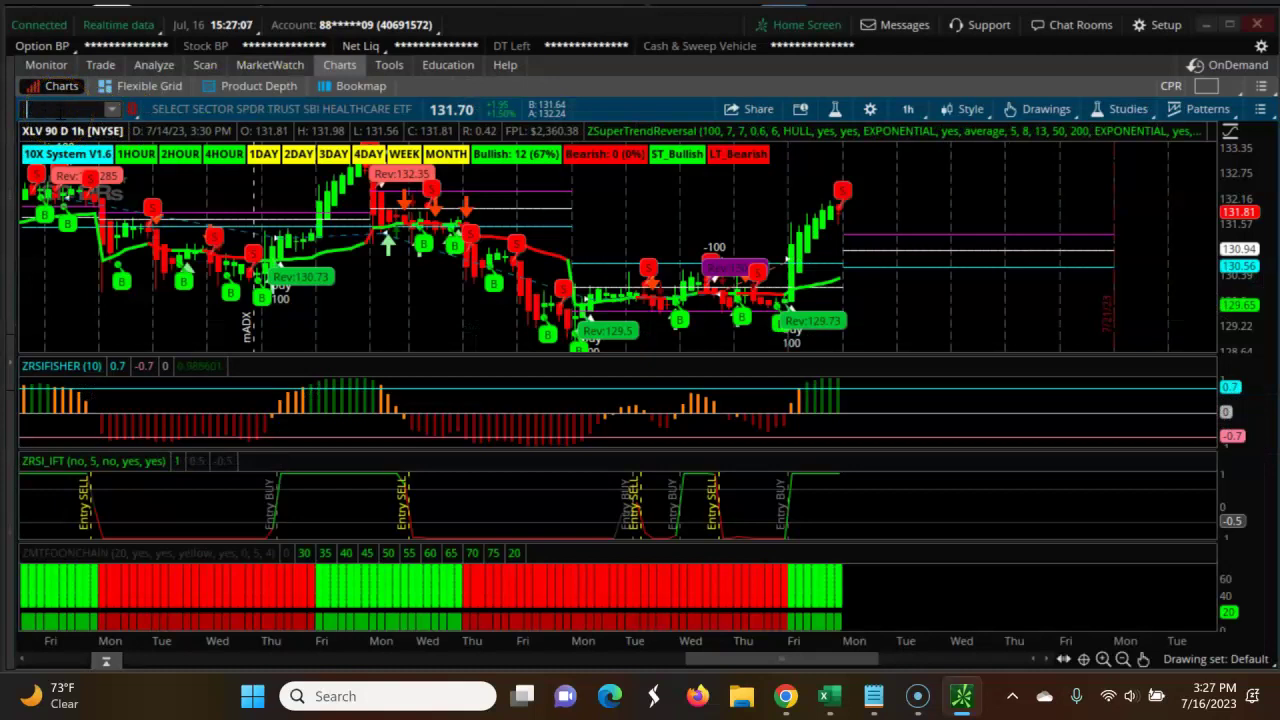
type("WBA")
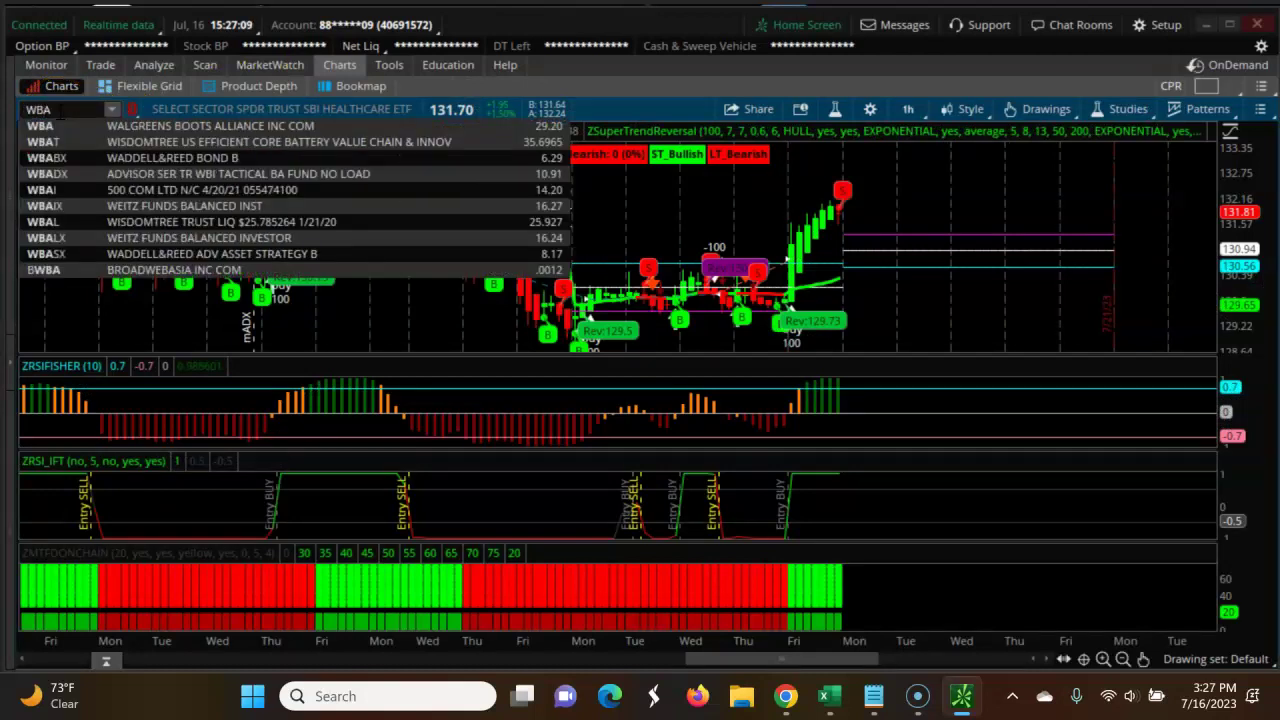
left_click(55, 122)
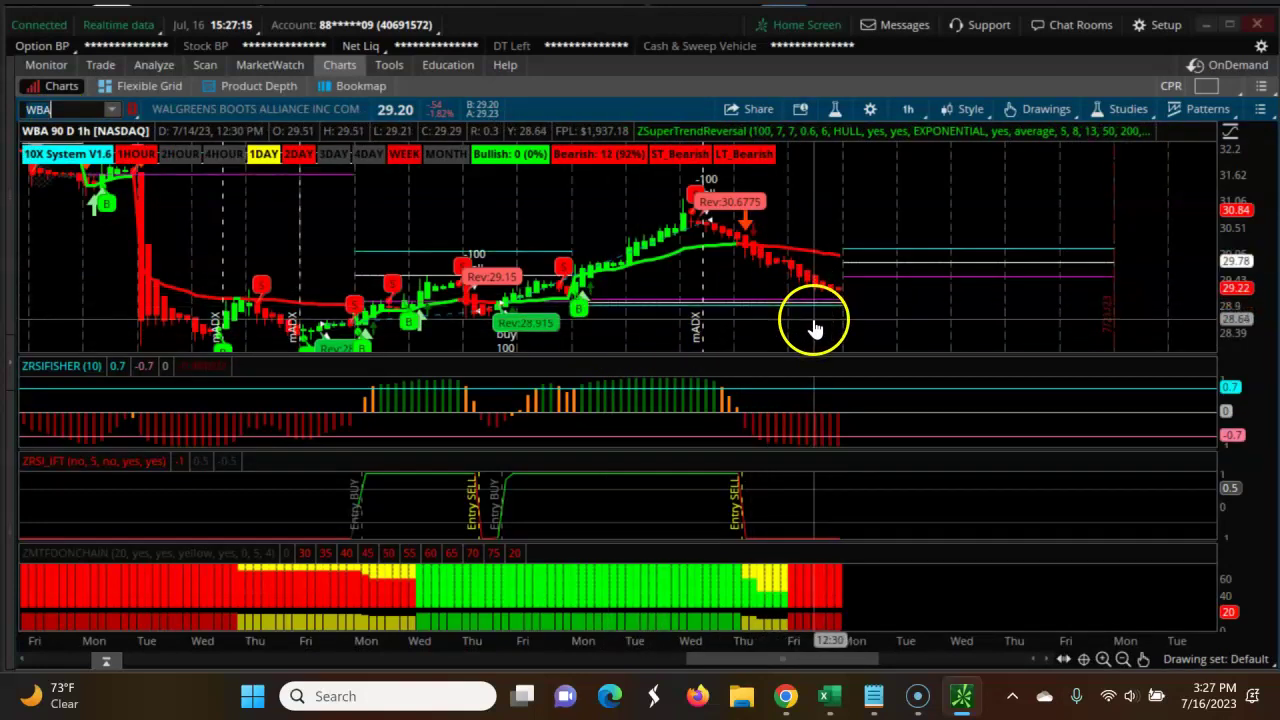
- Select SentinelOne and Pfizer in the scan results, then chart Pfizer (PFE)
left_click(205, 66)
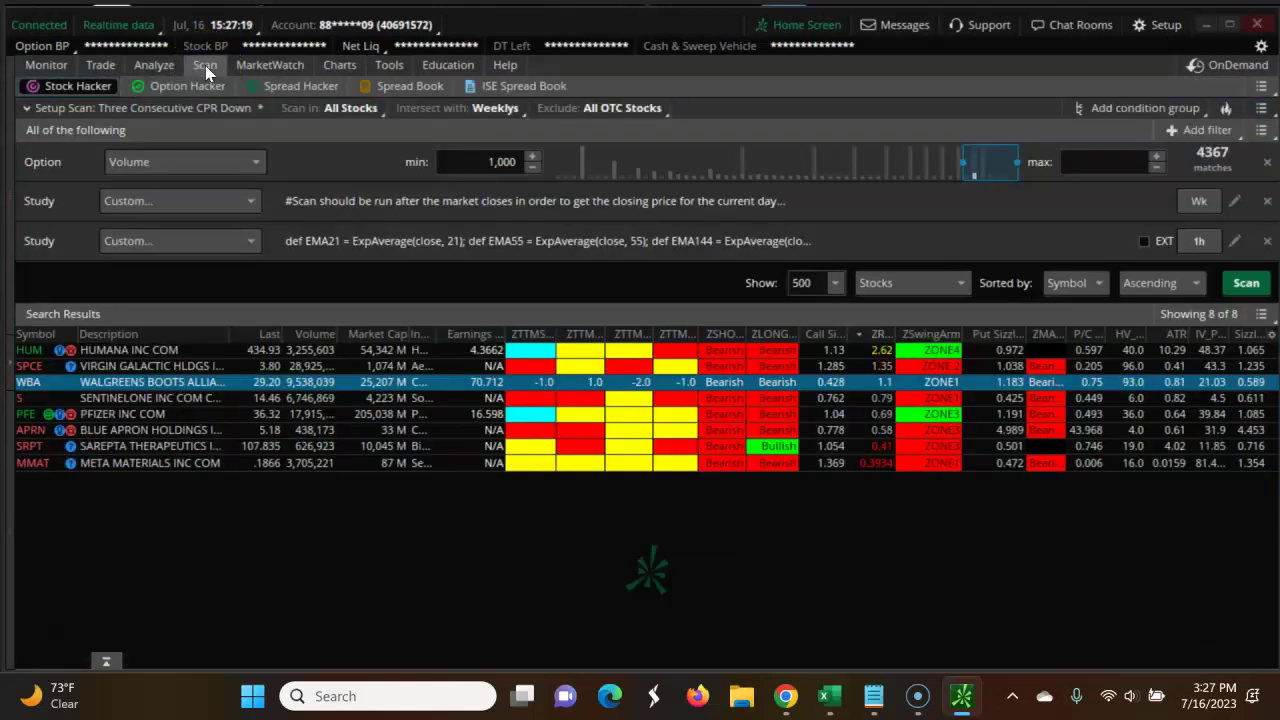
left_click(125, 398)
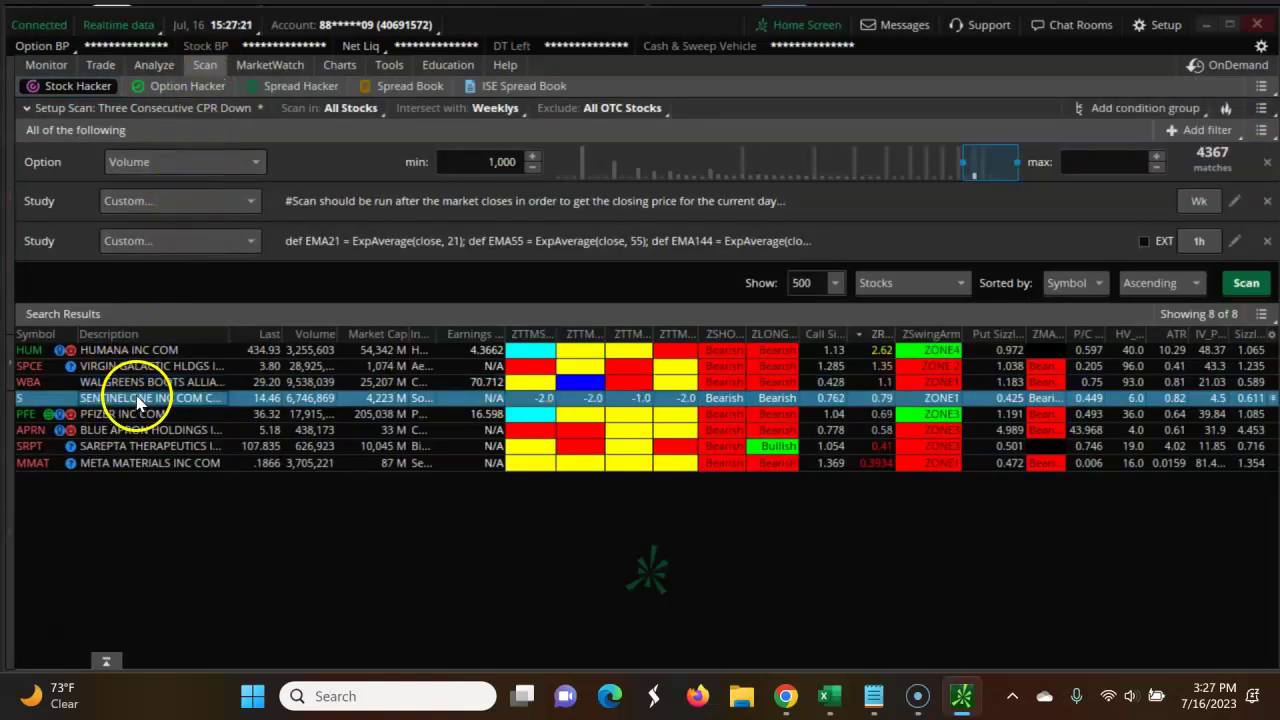
left_click(145, 414)
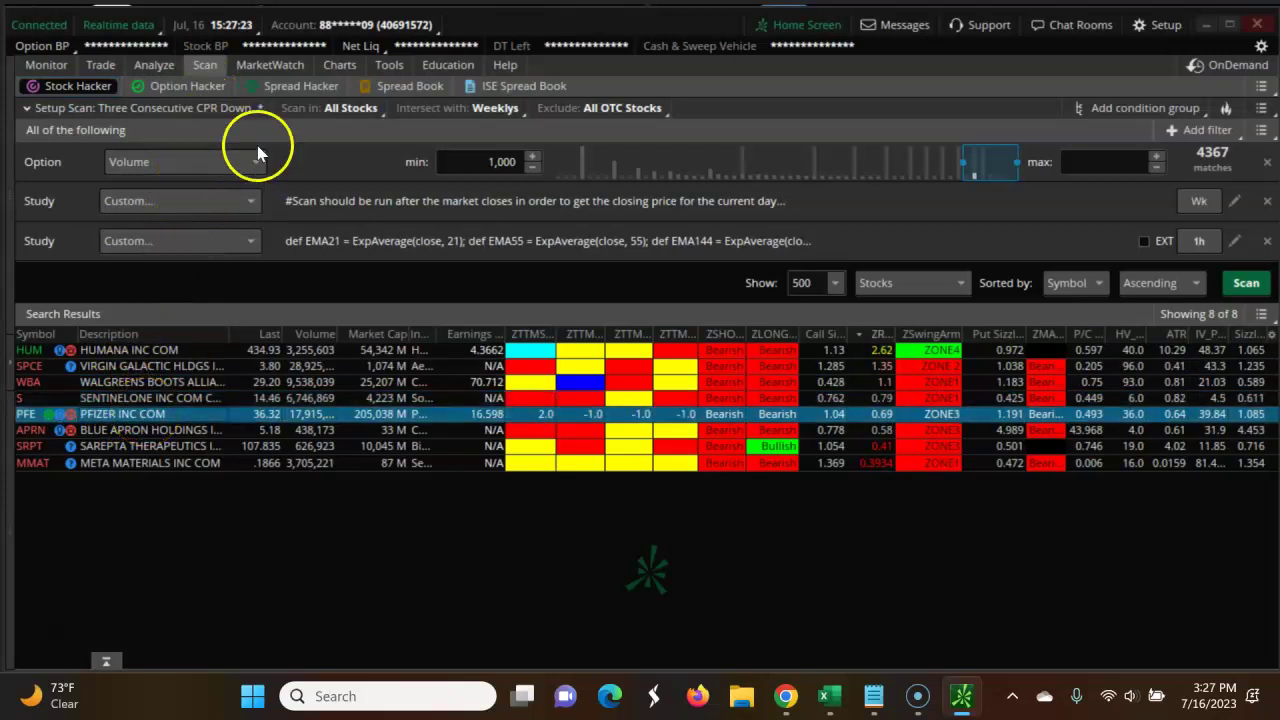
left_click(331, 65)
left_click(40, 109)
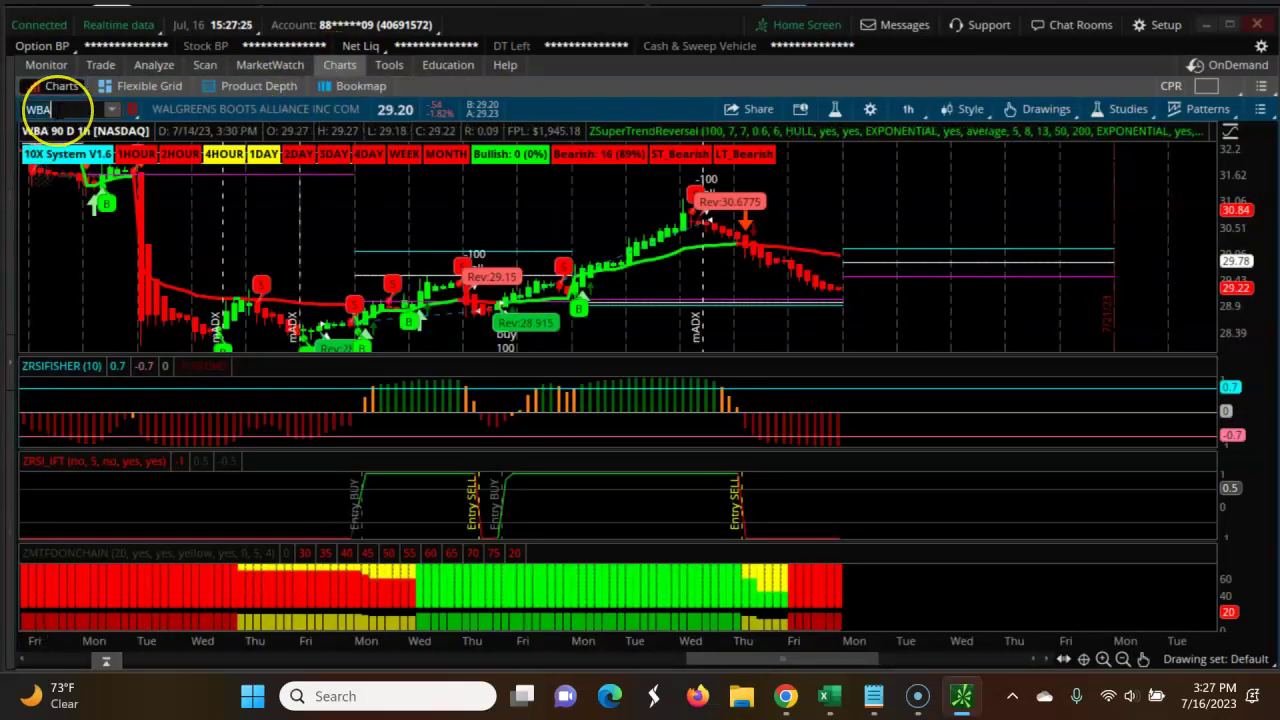
type("PFE")
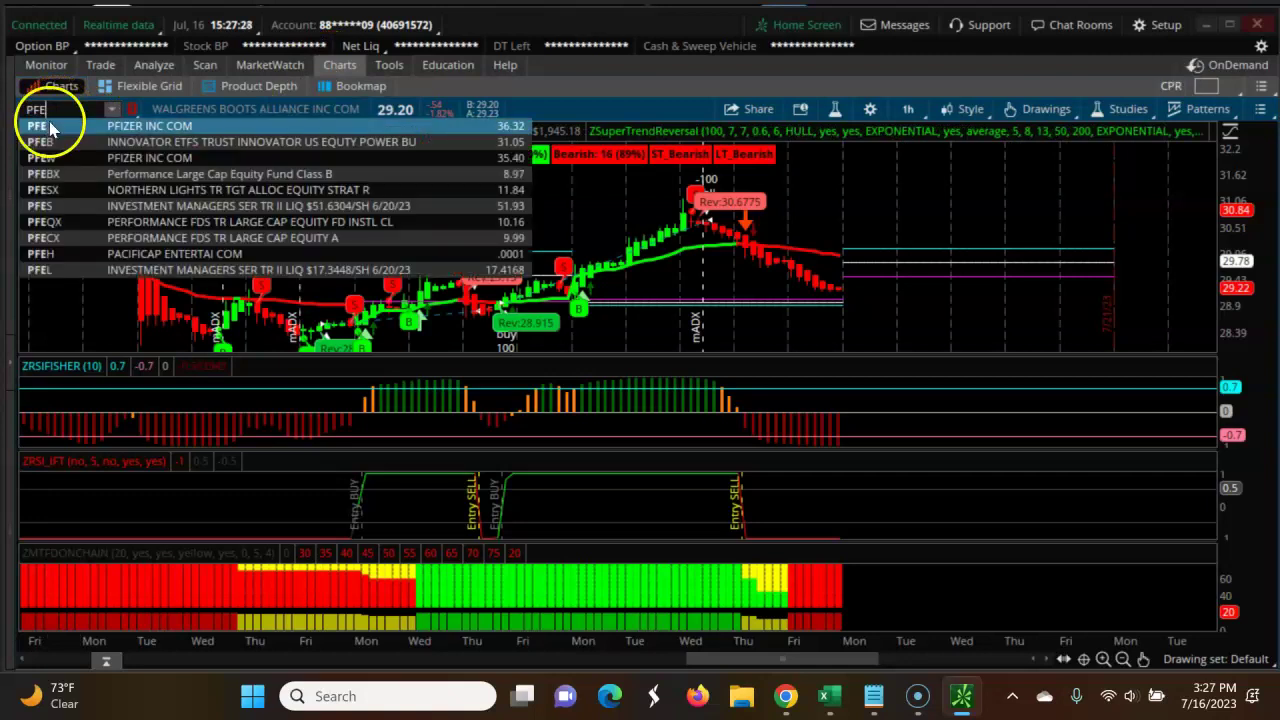
left_click(40, 120)
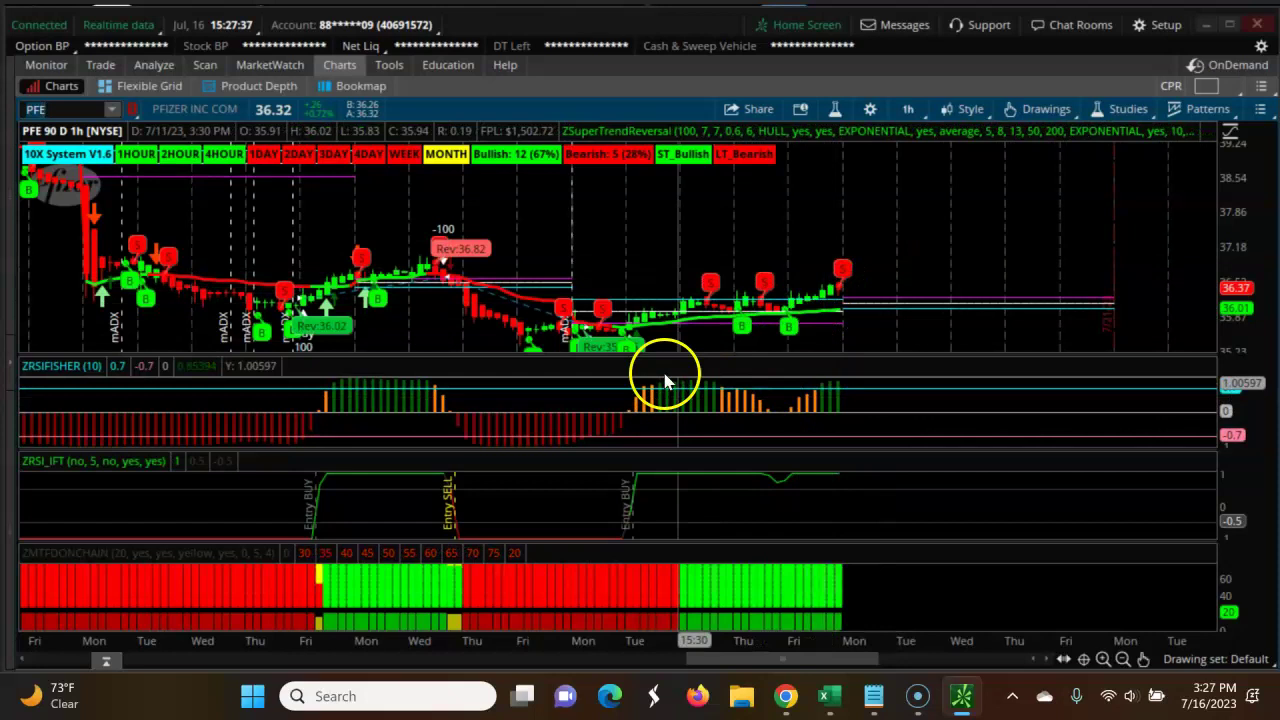
- Pick APRN then SRPT in the scan results and load Sarepta's SRPT hourly chart
left_click(206, 68)
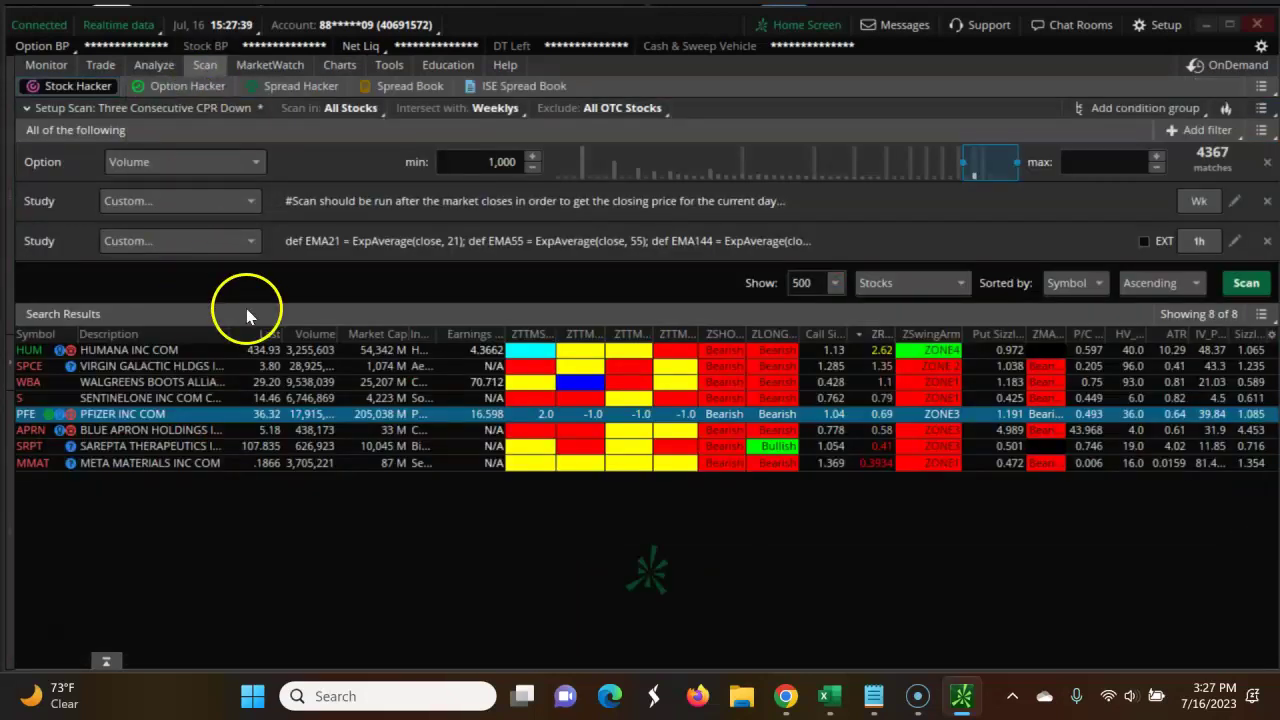
left_click(136, 432)
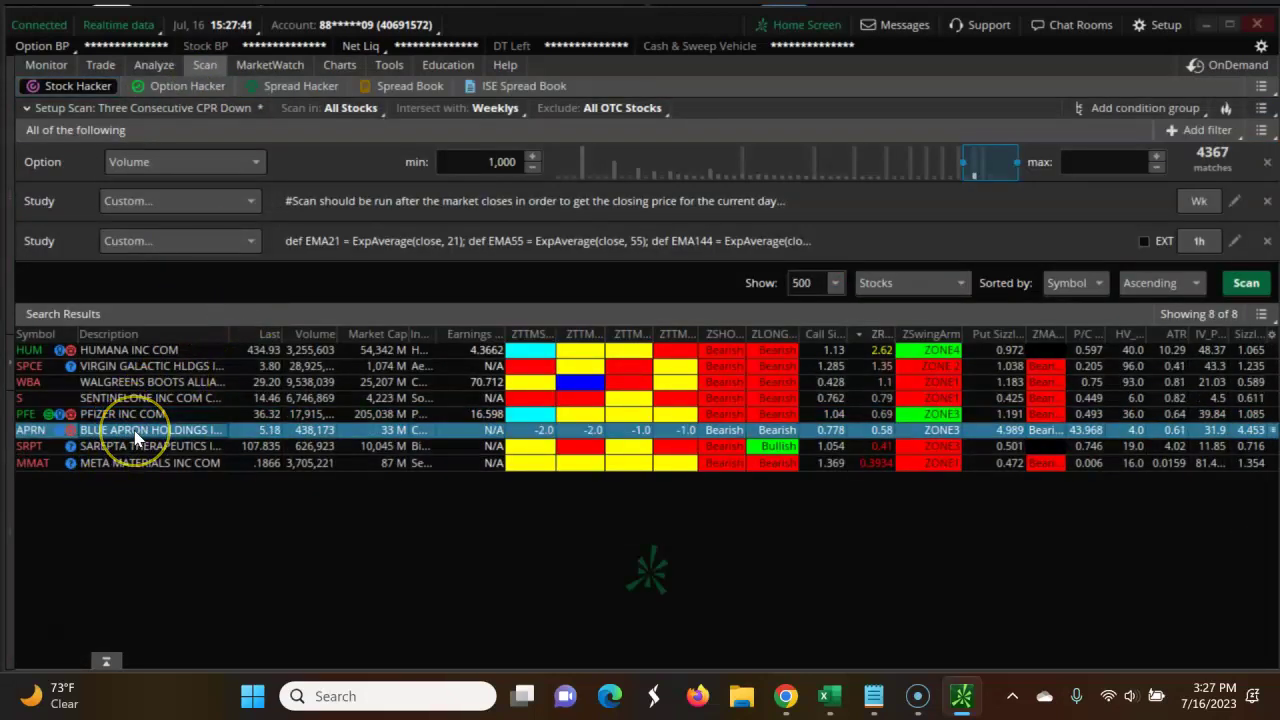
left_click(162, 447)
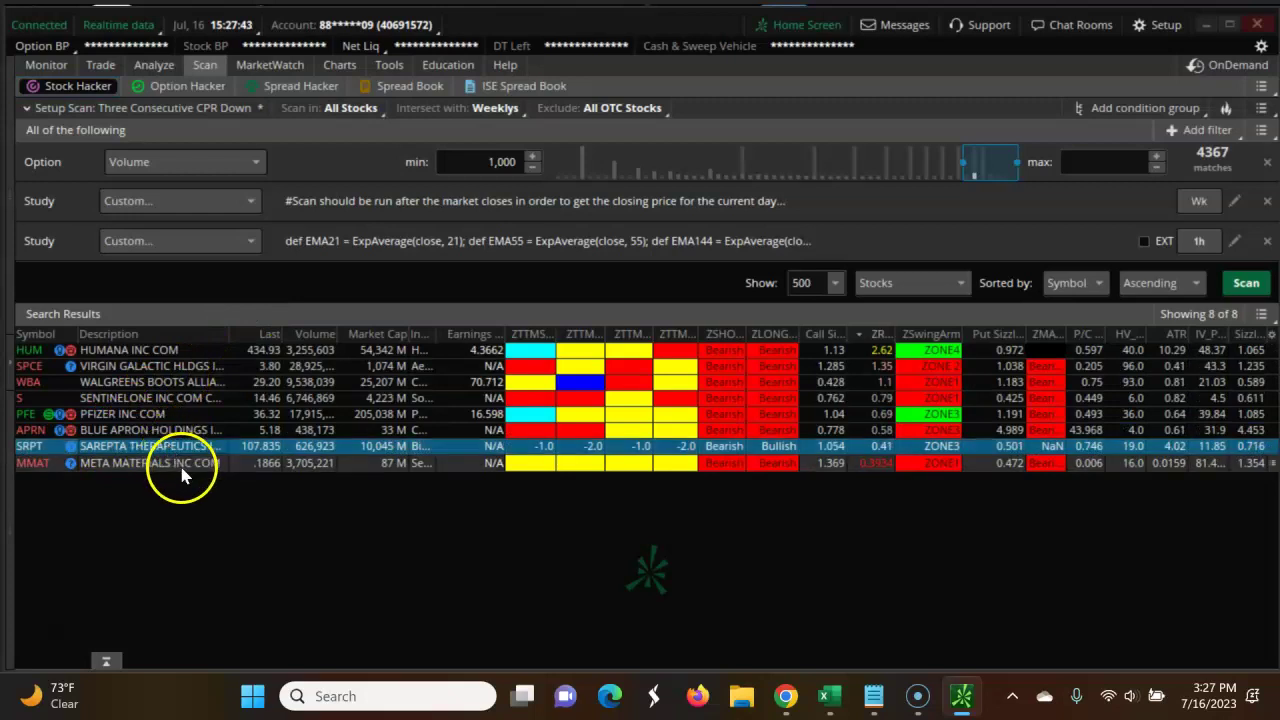
left_click(337, 65)
left_click(62, 110)
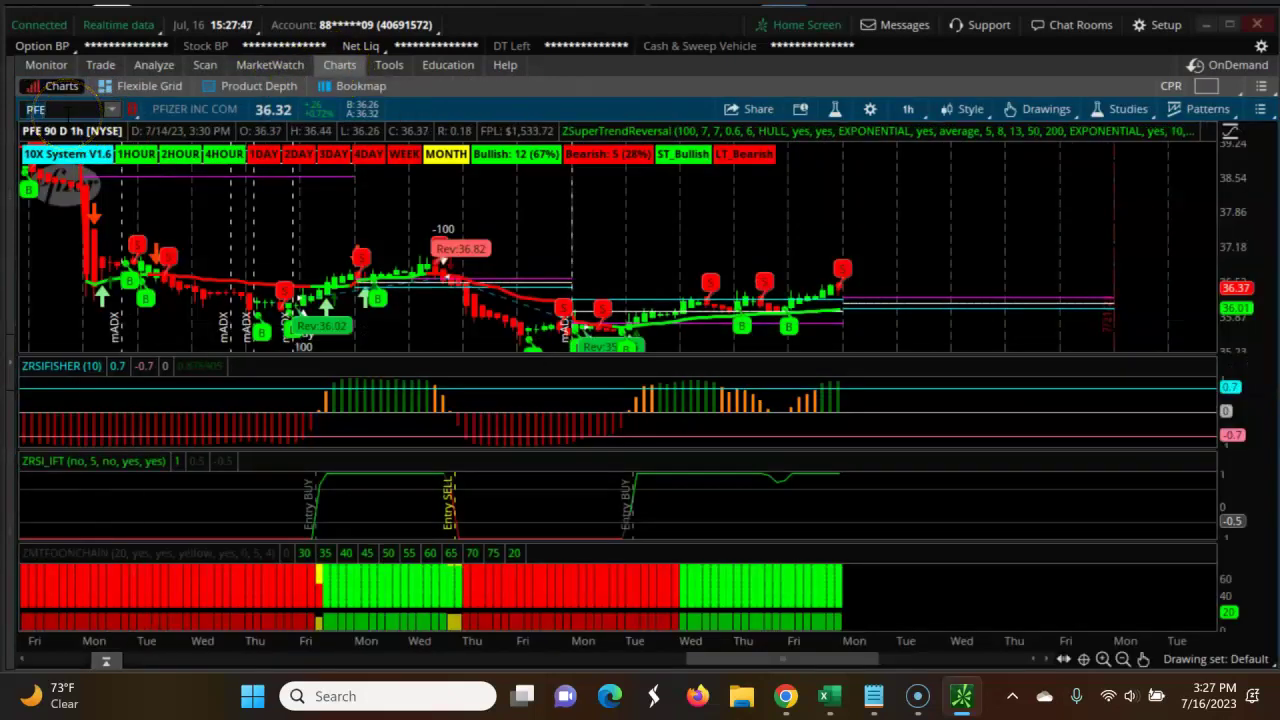
type("SR")
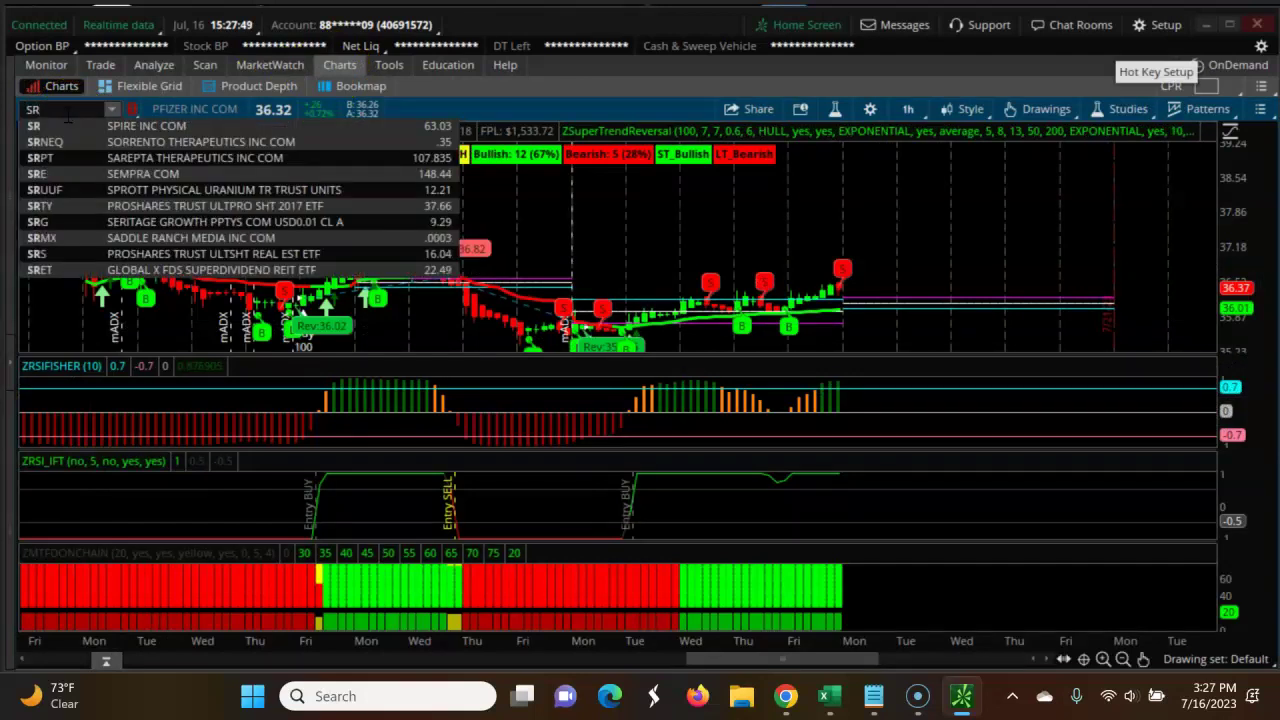
type("PT")
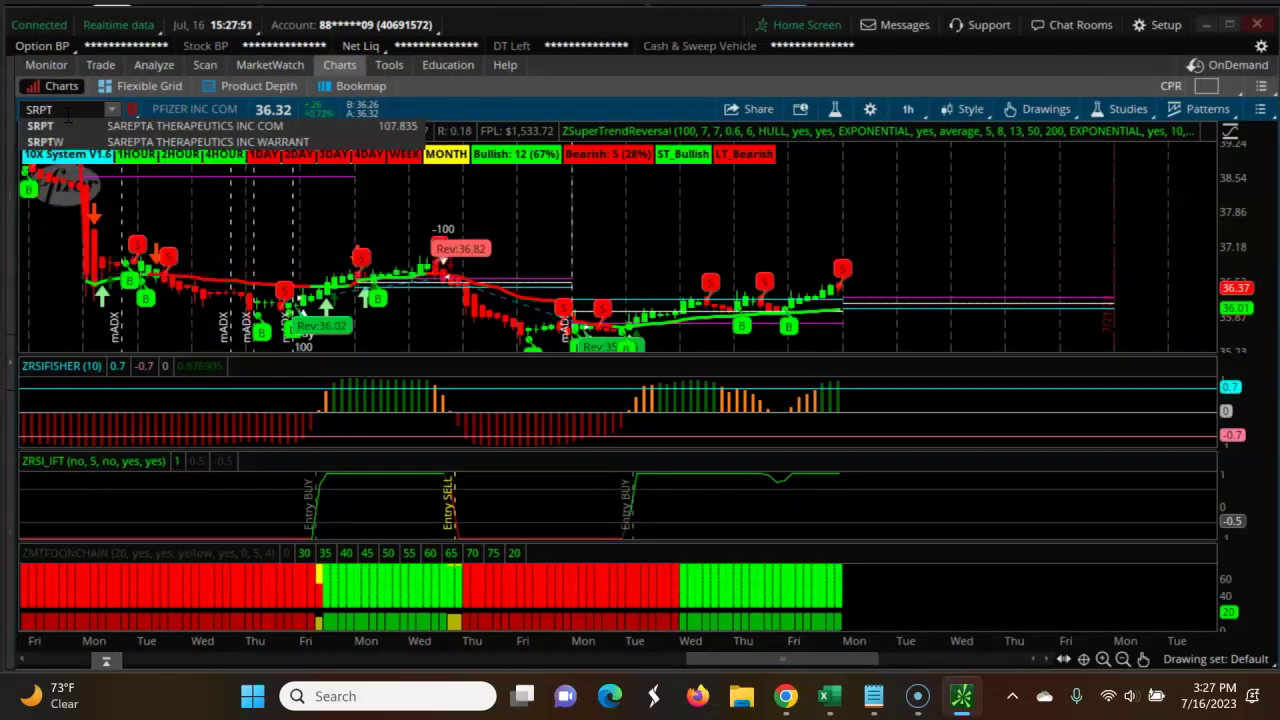
left_click(65, 128)
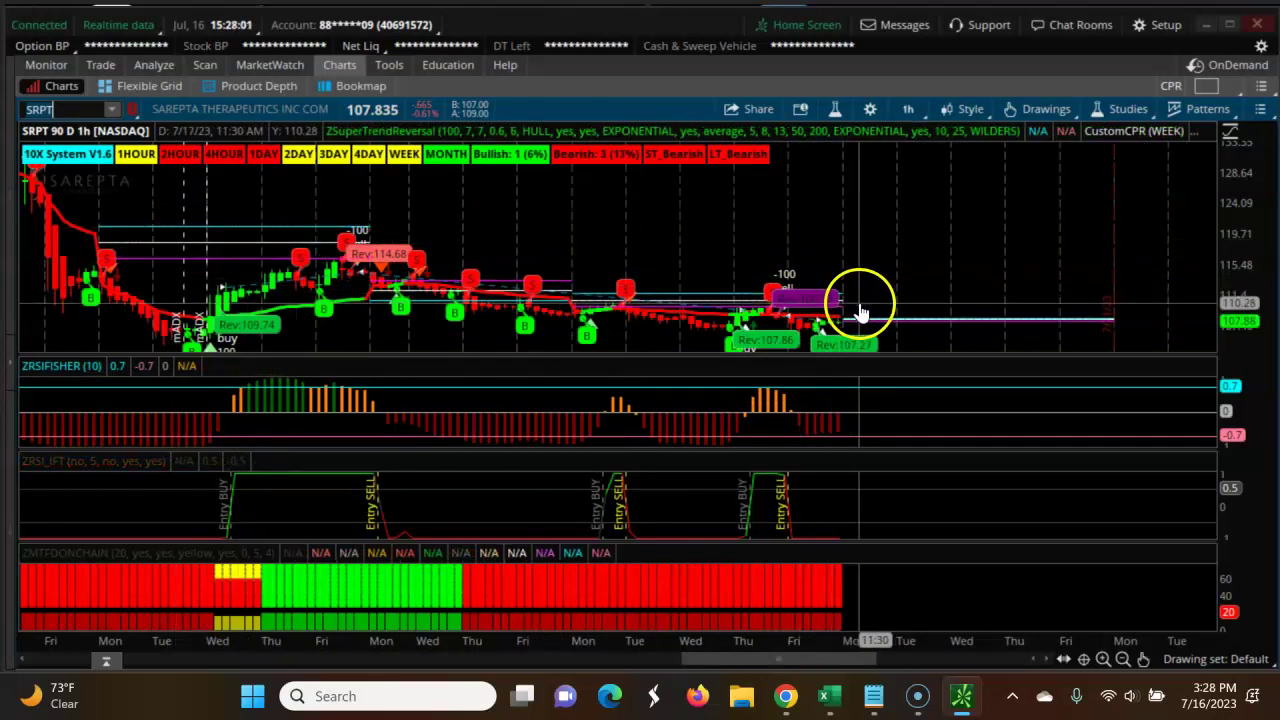
- Step through the MMAT, HUM, WBA and SentinelOne (S) rows in the scan results
left_click(200, 67)
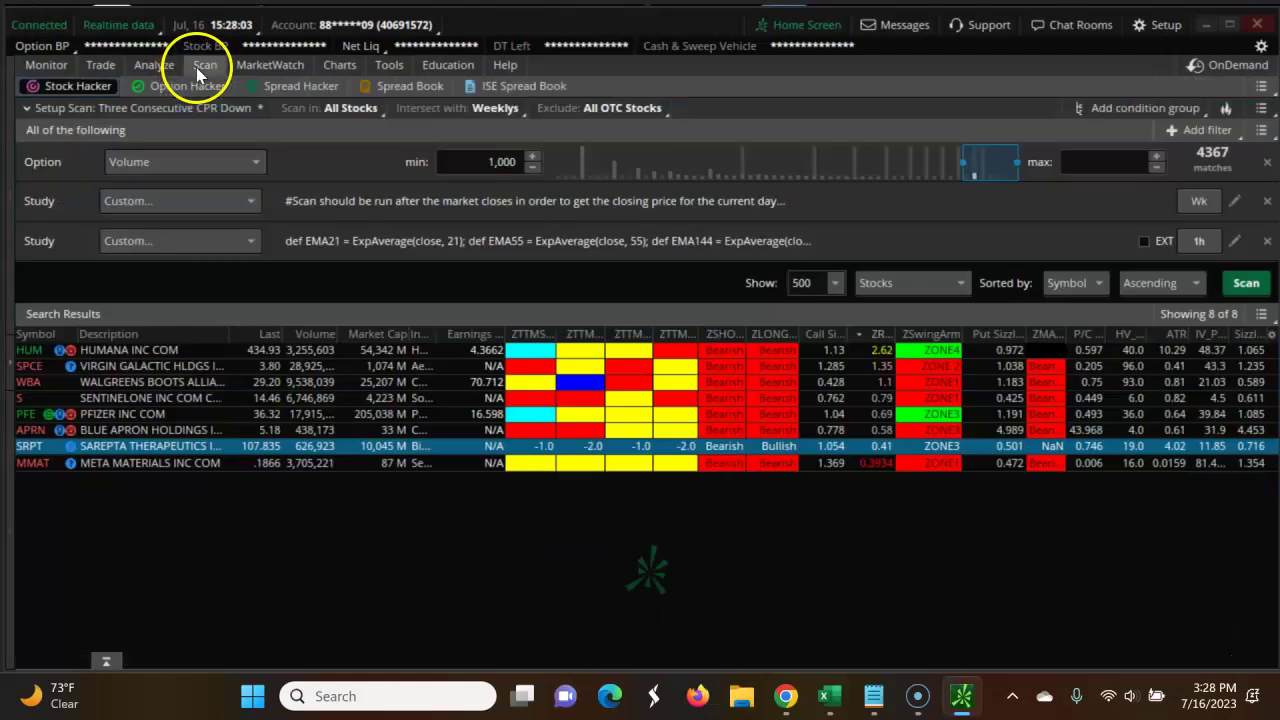
left_click(297, 465)
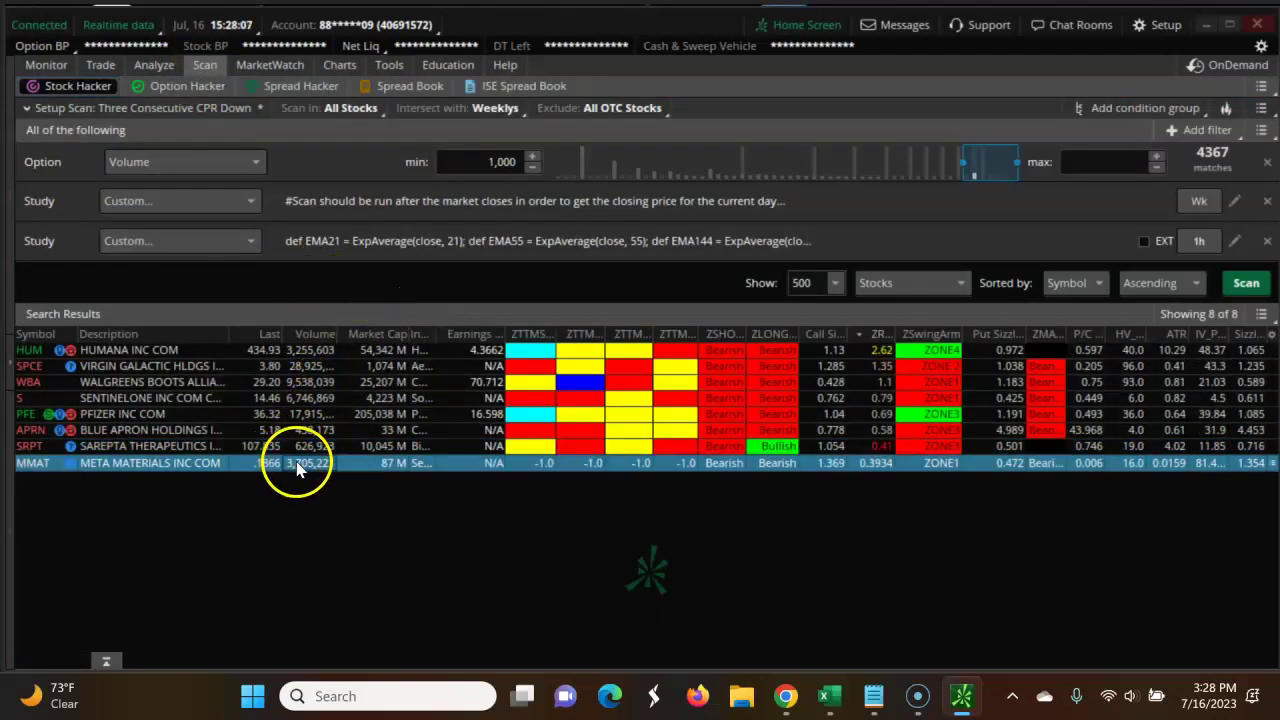
left_click(170, 352)
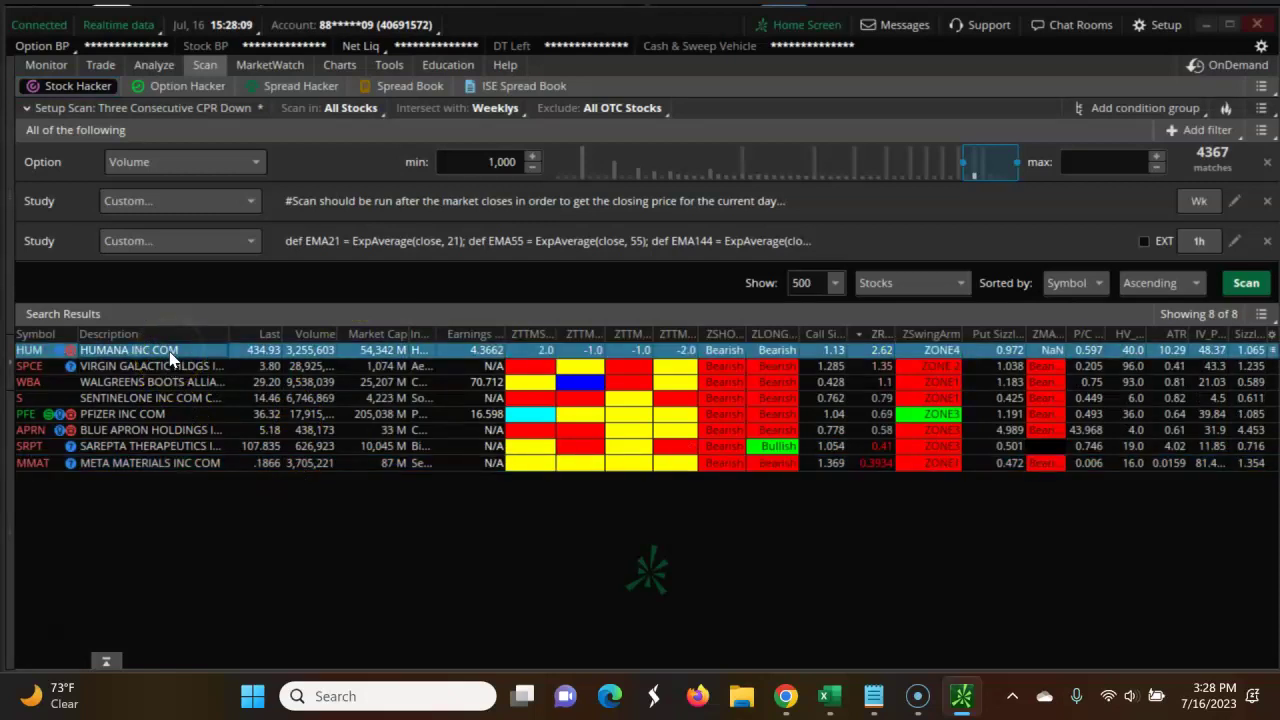
left_click(177, 380)
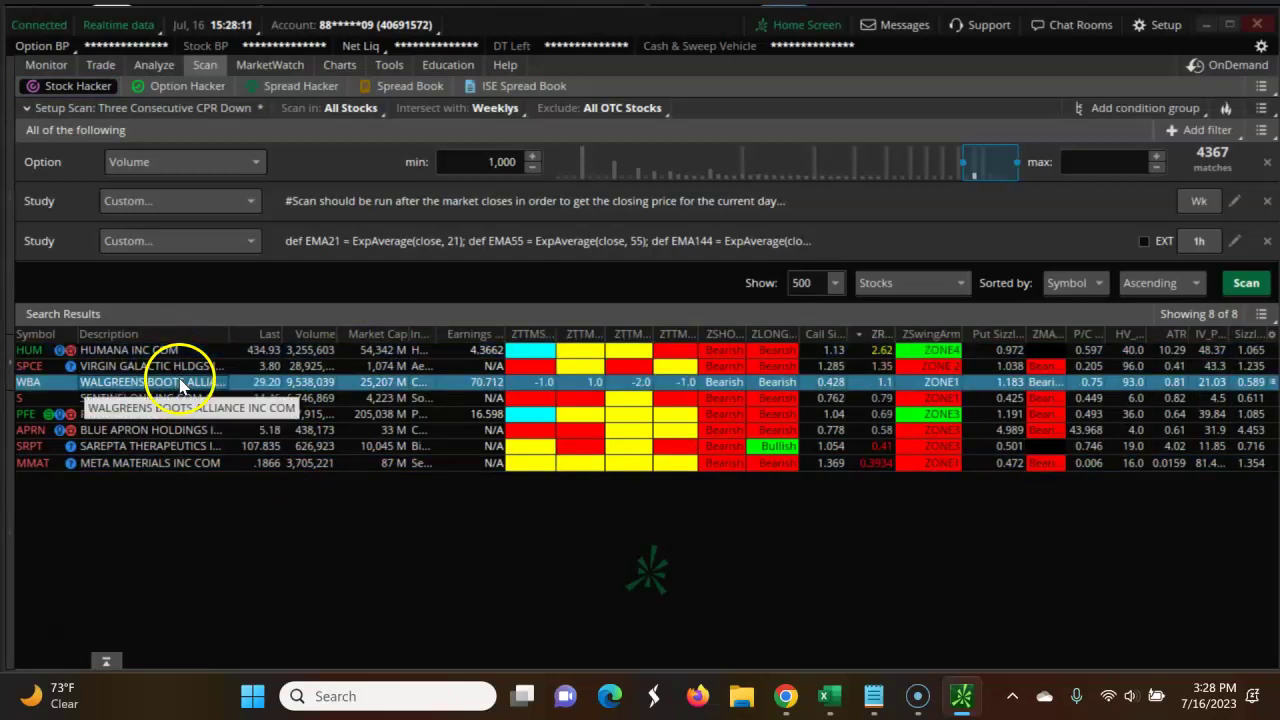
left_click(195, 398)
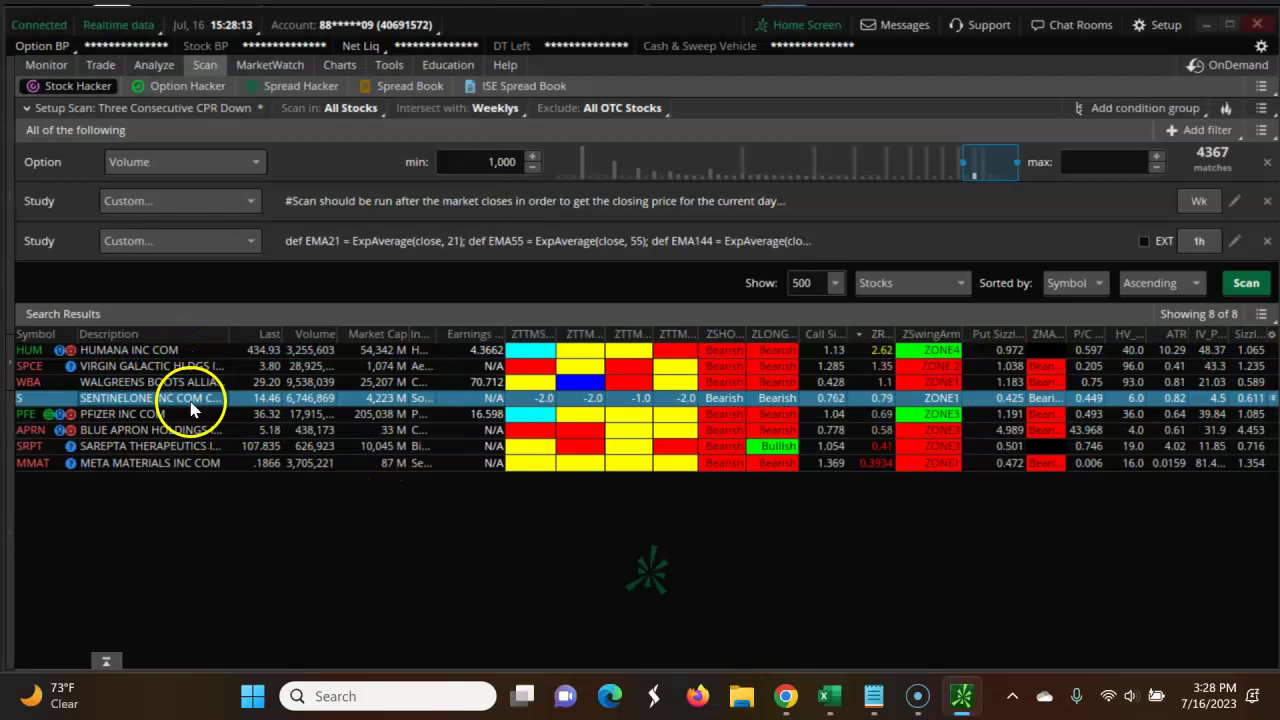
- Chart SentinelOne (S) on the 90-day hourly view with weekly CPR levels
left_click(326, 68)
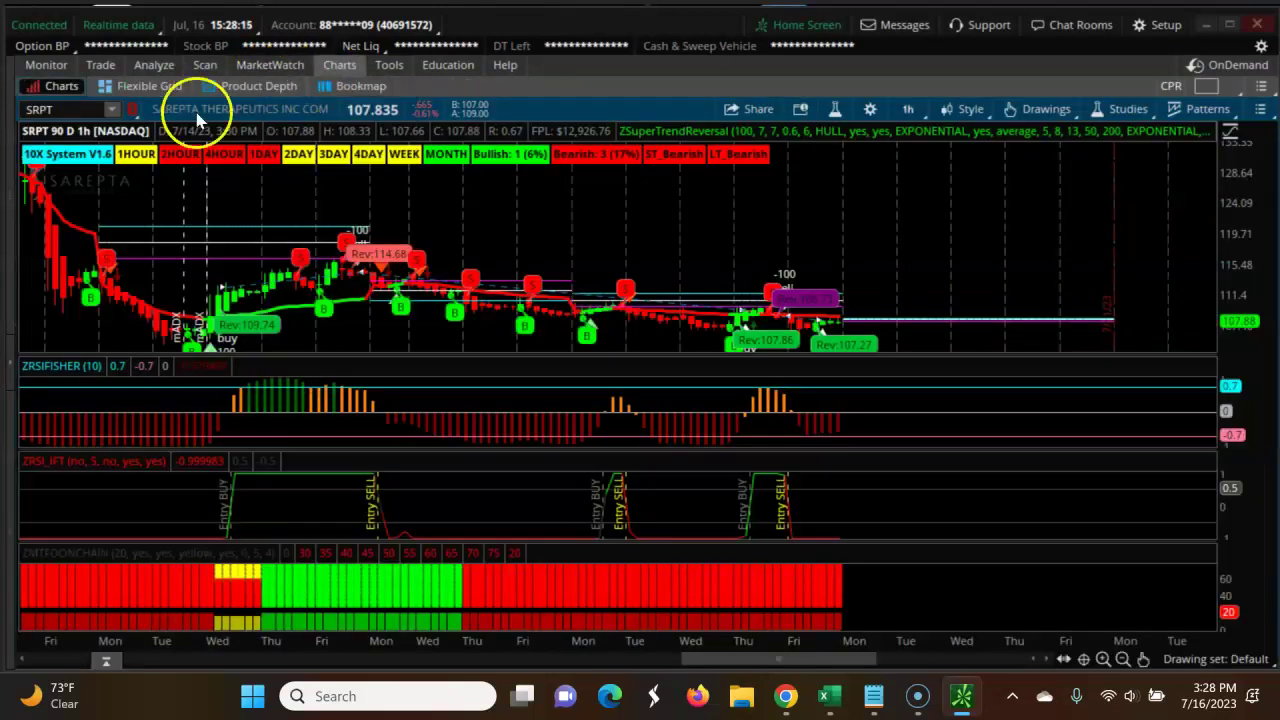
mouse_move(65, 109)
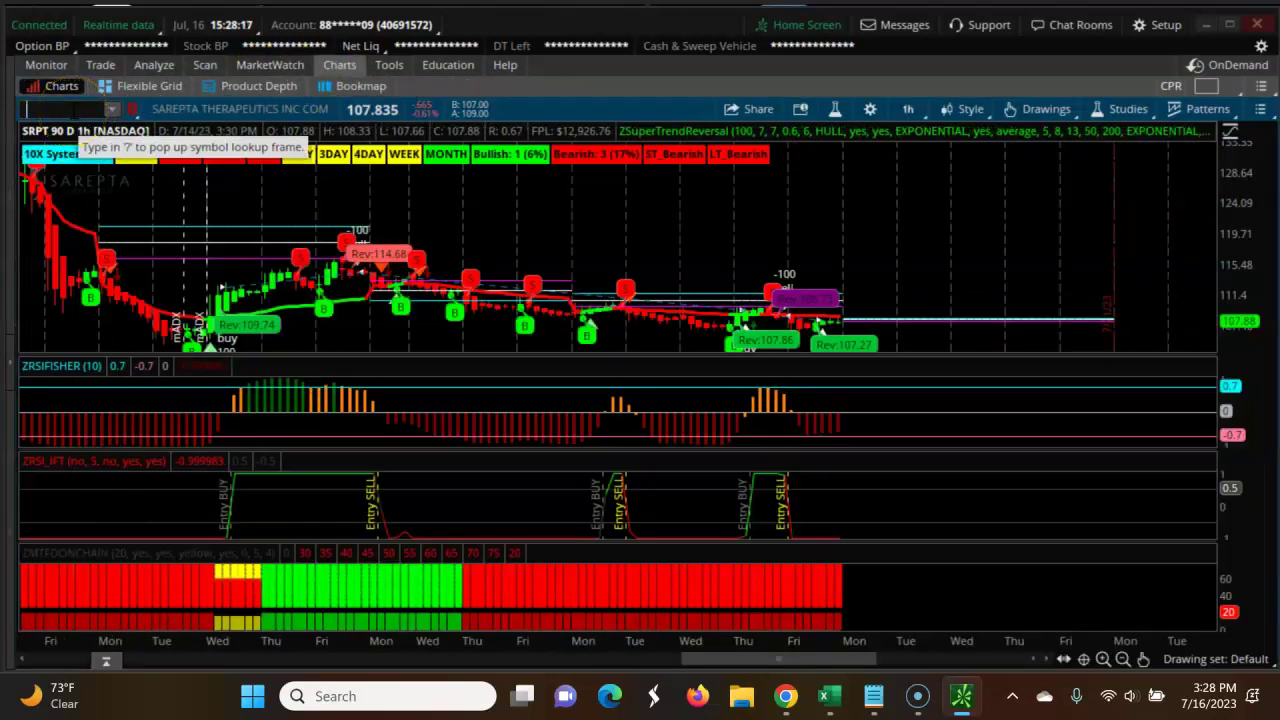
type("S")
left_click(71, 130)
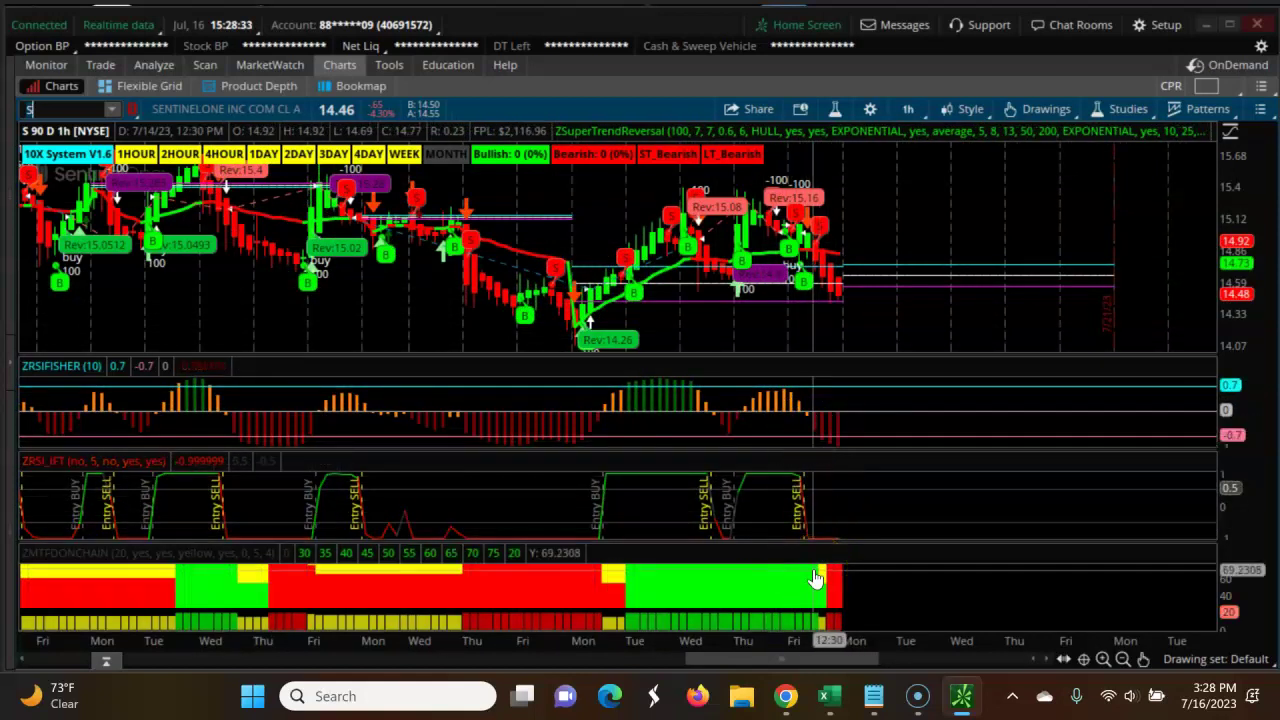
left_click(814, 528)
left_click(600, 398)
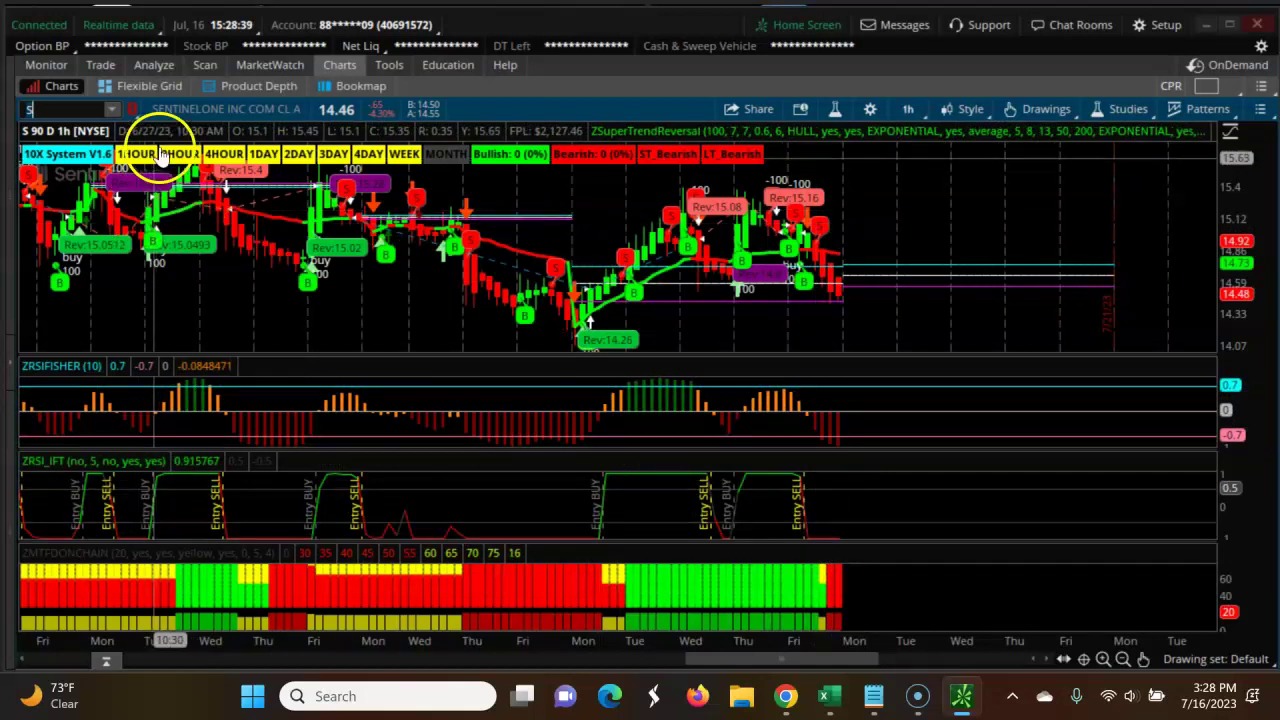
- Open the S option chain under All Products, hide the Trade Grid, and collapse the 21 JUL 23 strikes
left_click(110, 66)
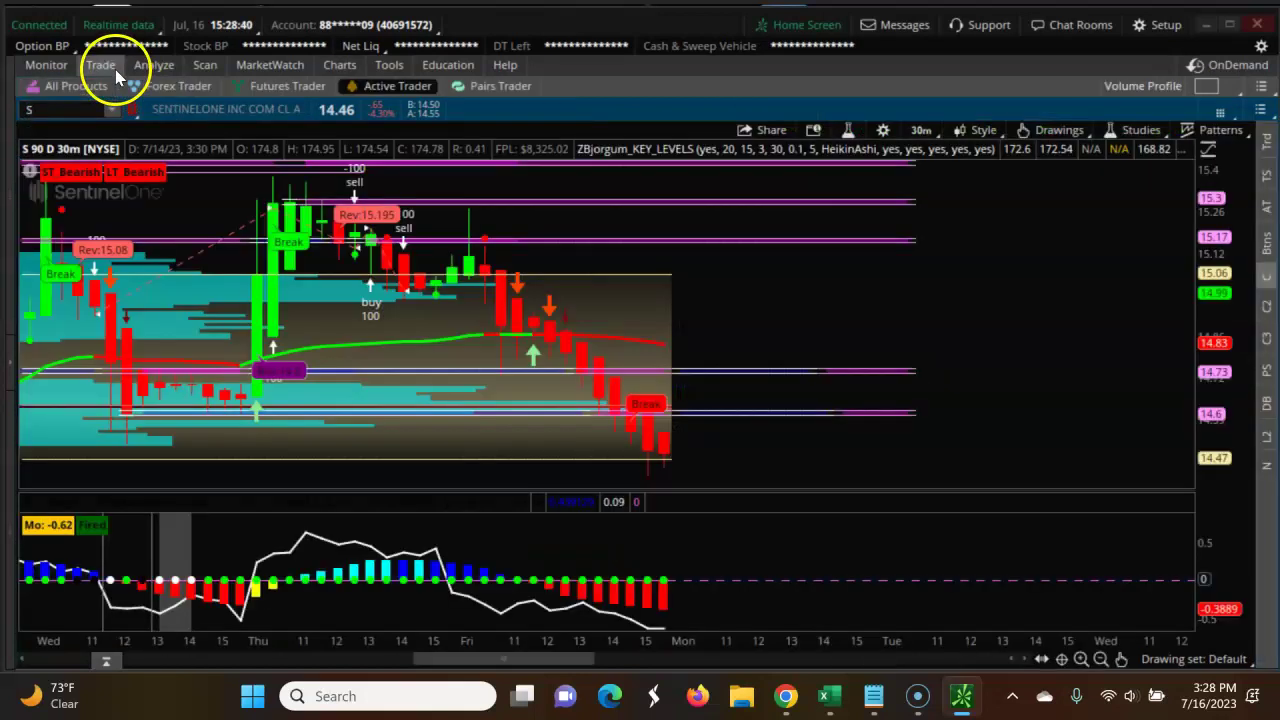
left_click(62, 88)
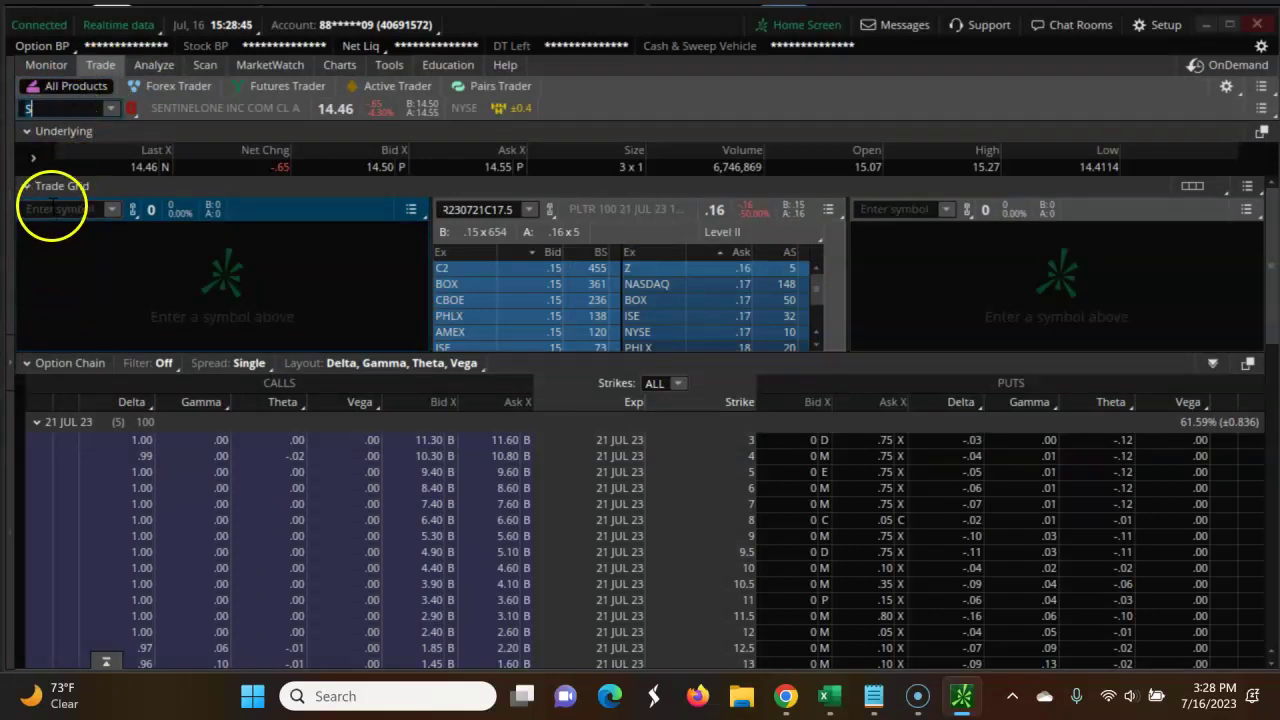
left_click(30, 188)
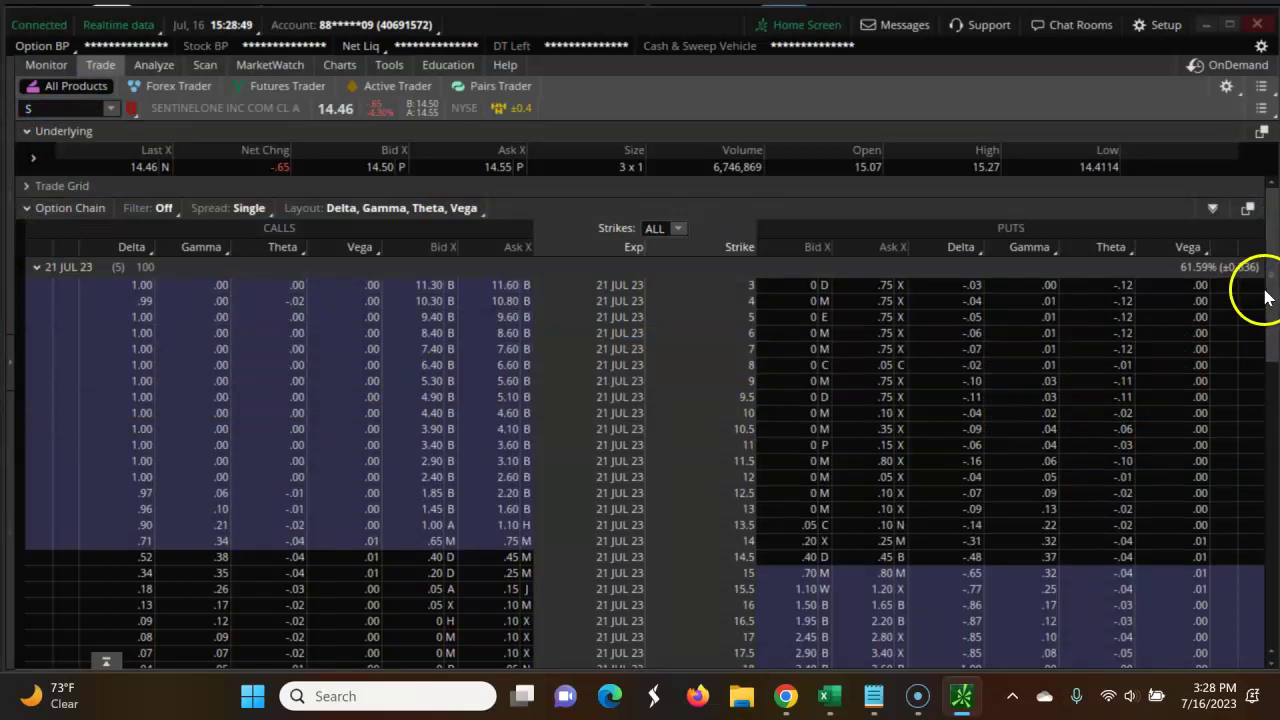
scroll(1266, 298, "down", 2)
scroll(1250, 340, "down", 2)
scroll(1238, 348, "down", 2)
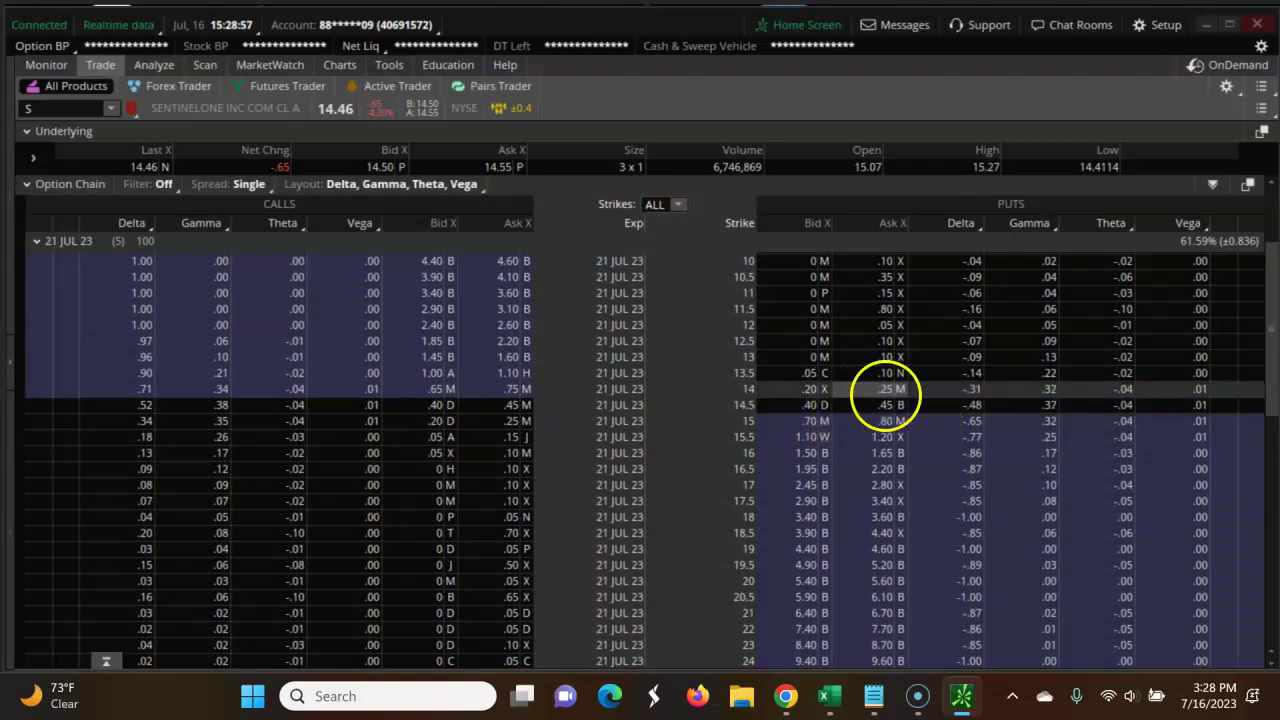
left_click(38, 241)
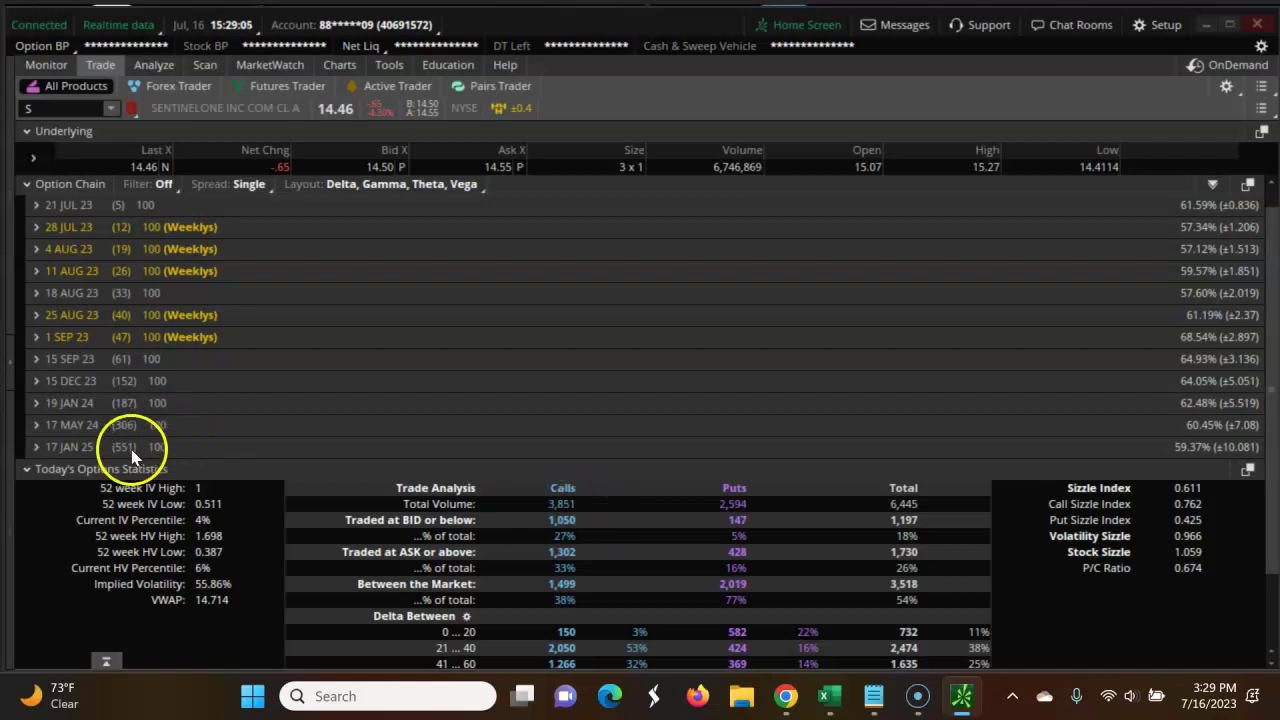
- Collapse Today's Options Statistics and expand the 28 JUL 23 weekly strikes to review them
left_click(26, 472)
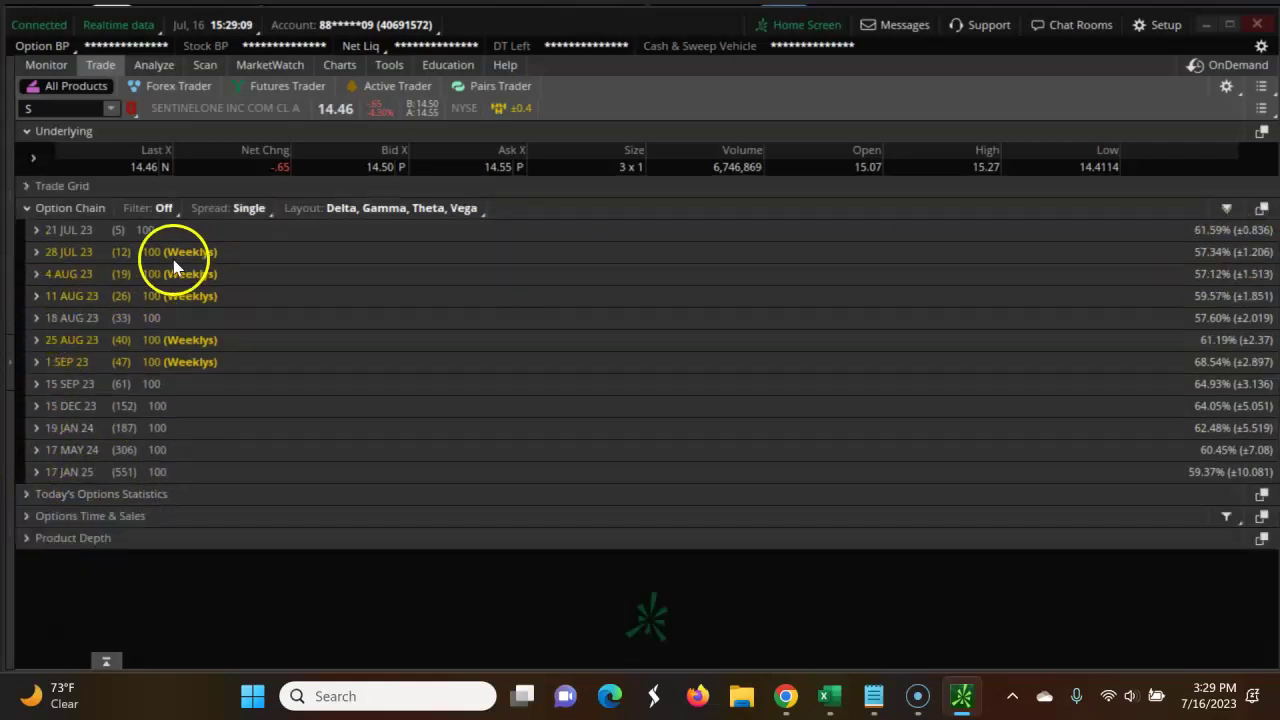
left_click(37, 253)
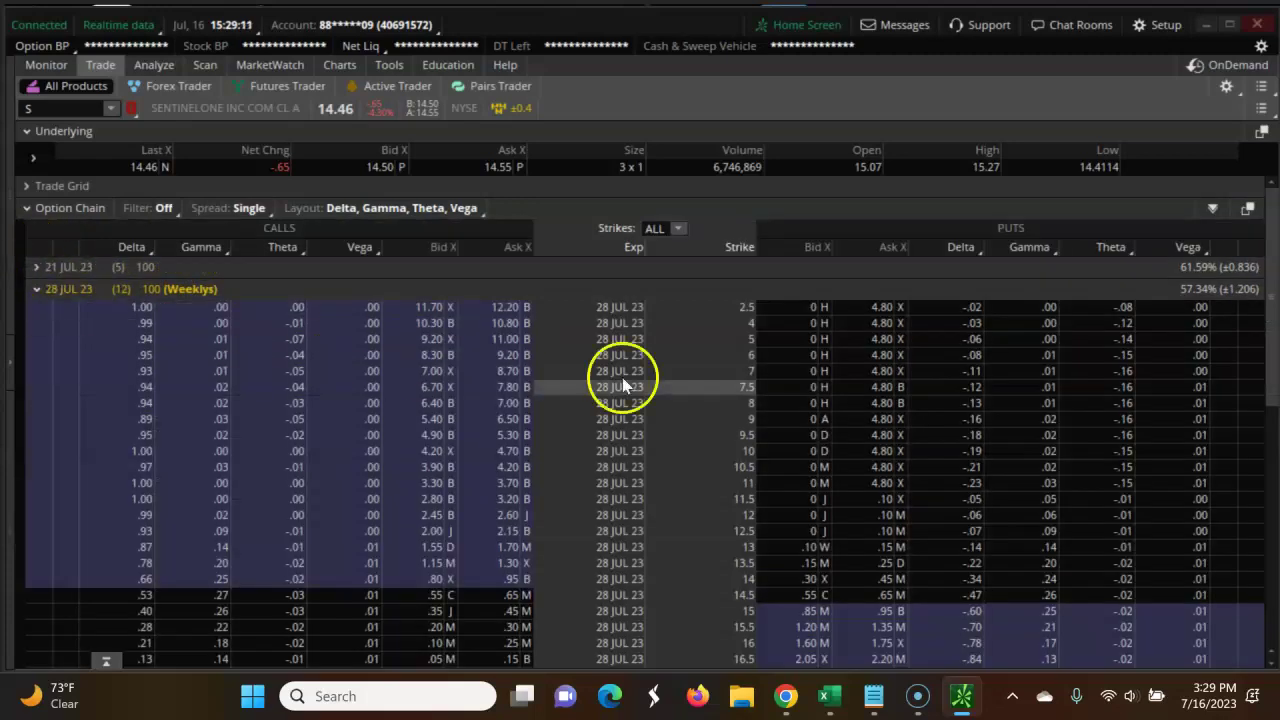
left_click_drag(1272, 340, 1268, 418)
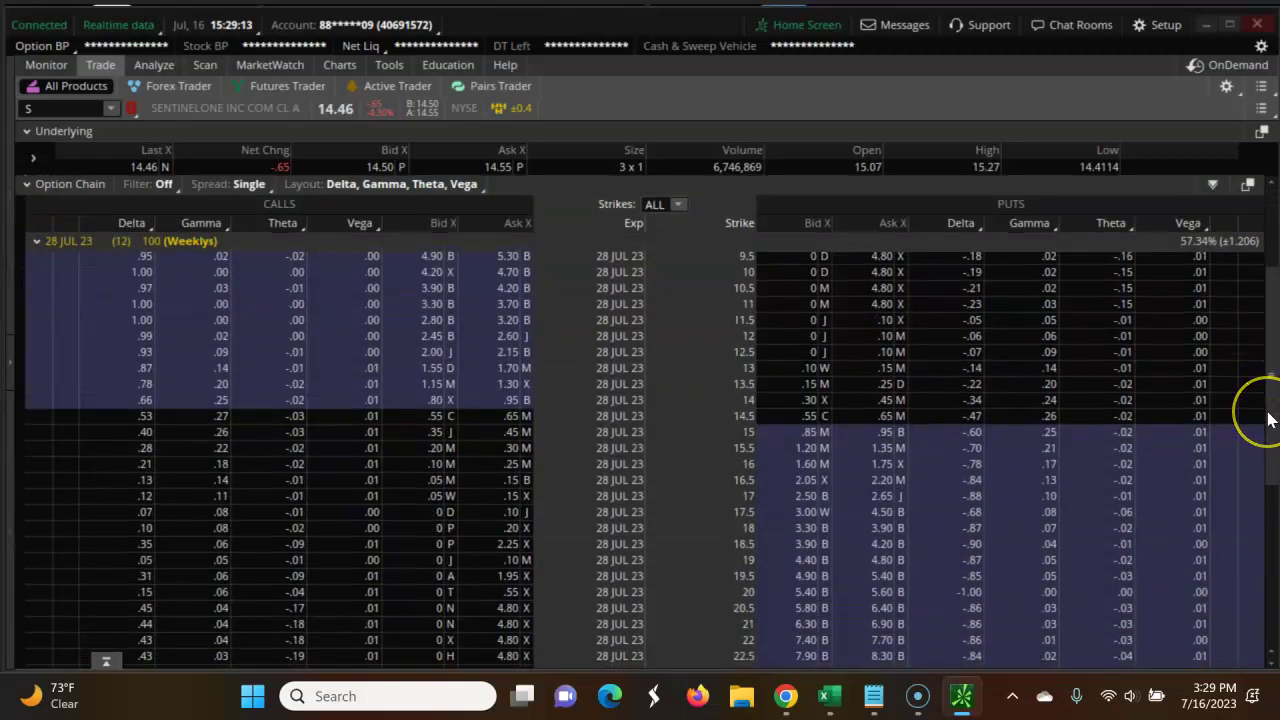